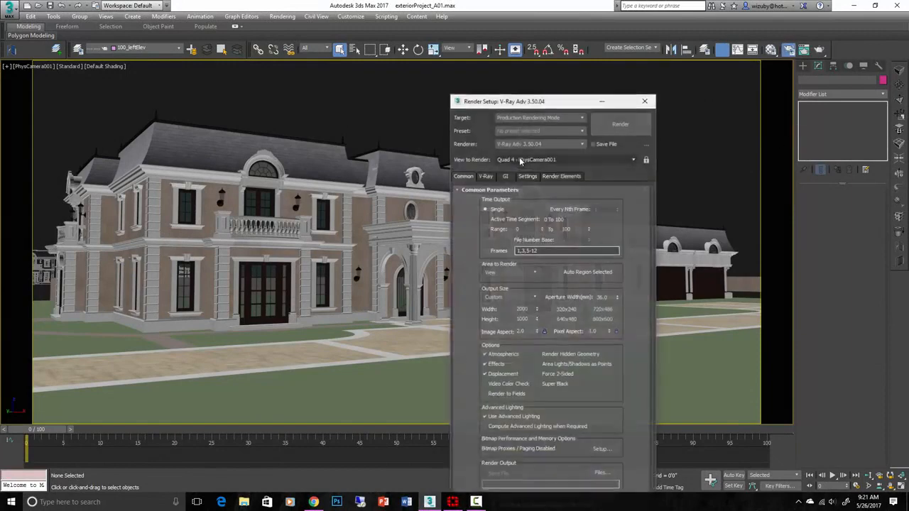
Expand the V-Ray global switches and switch all rollouts to Expert mode
click(485, 176)
click(484, 229)
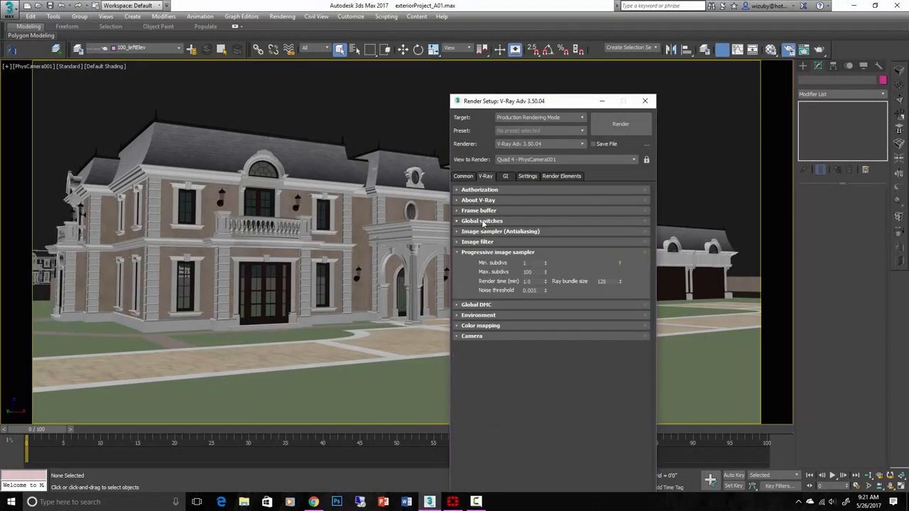
click(483, 221)
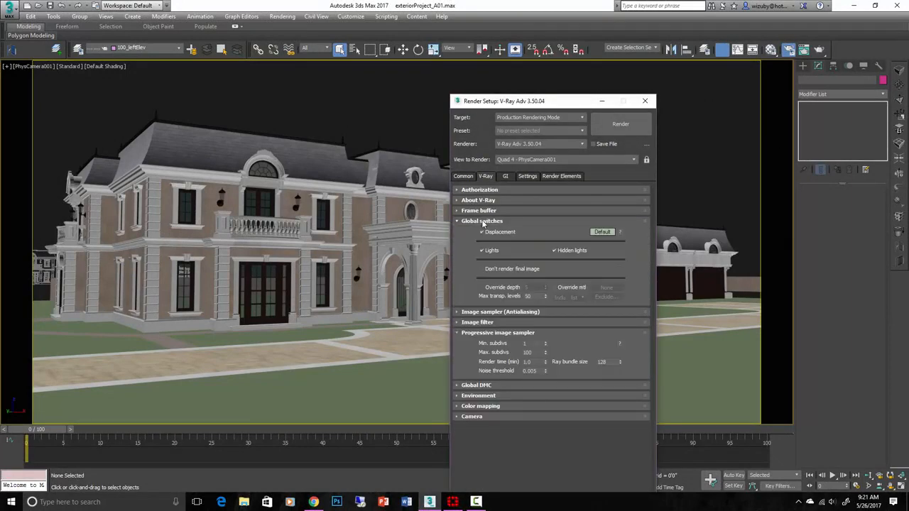
click(603, 232)
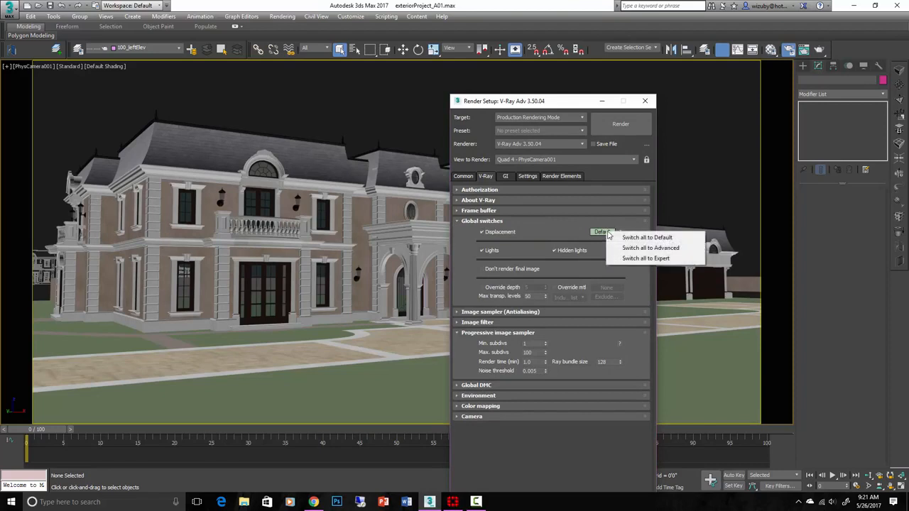
click(596, 236)
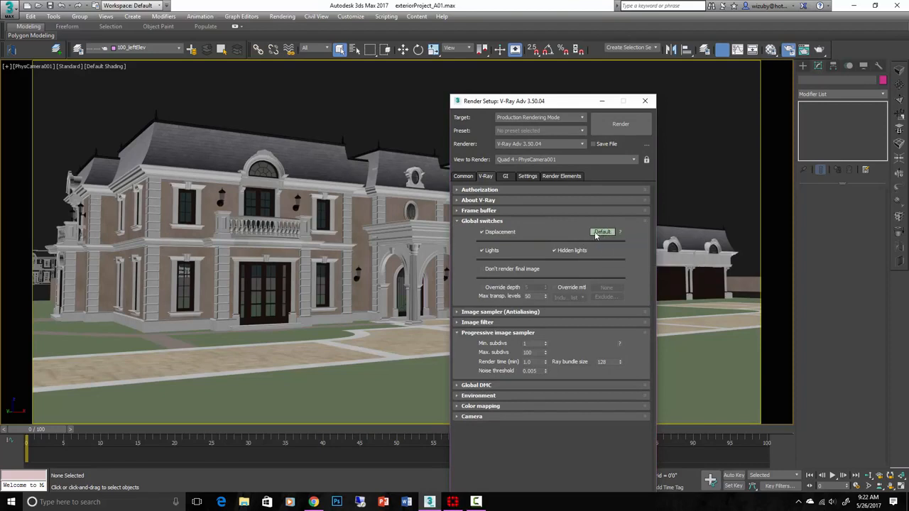
click(596, 233)
click(599, 233)
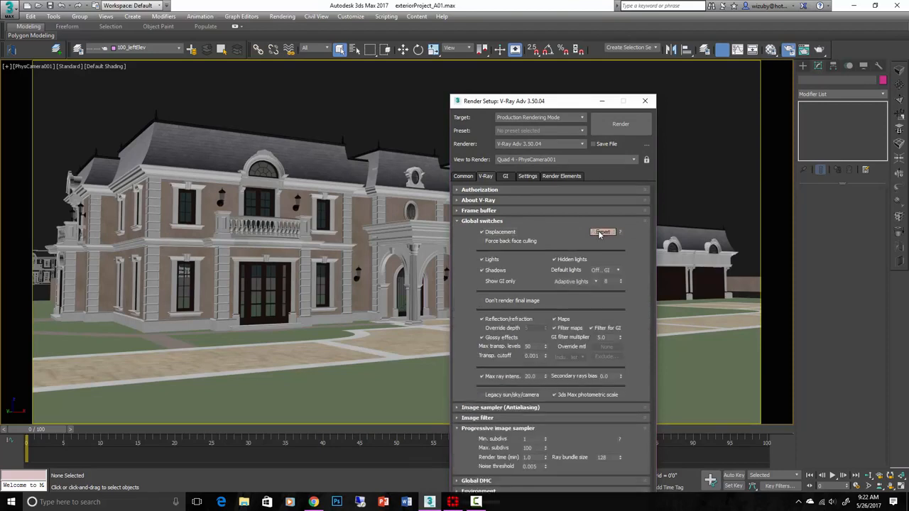
click(600, 233)
right_click(599, 233)
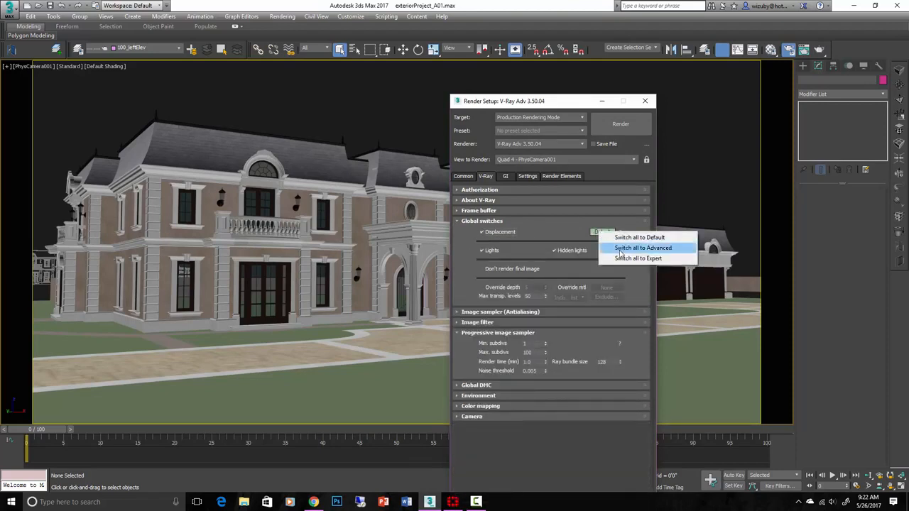
click(627, 259)
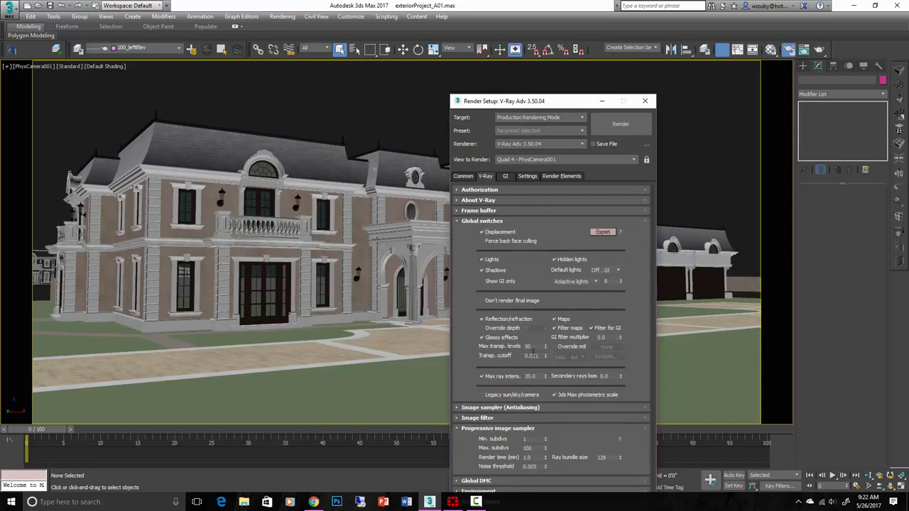
click(458, 221)
click(458, 221)
Turn on the override material in the V-Ray global switches
click(554, 347)
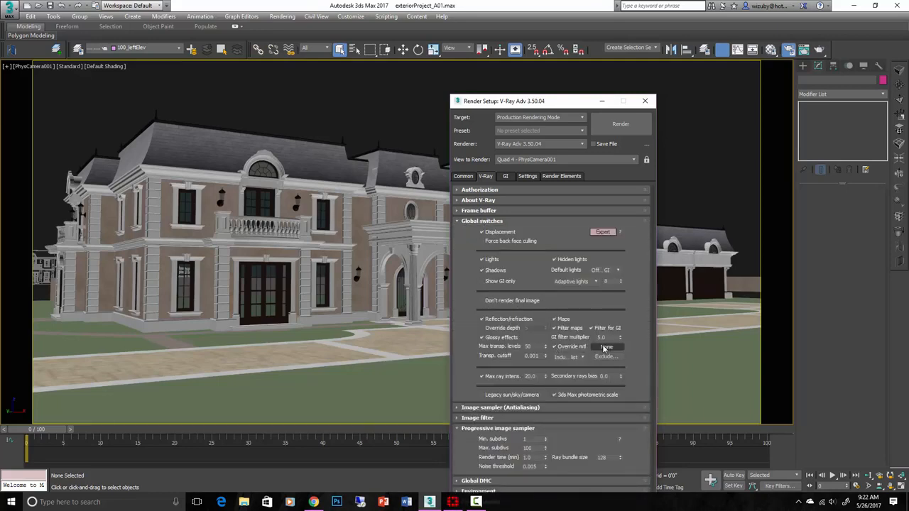
click(605, 347)
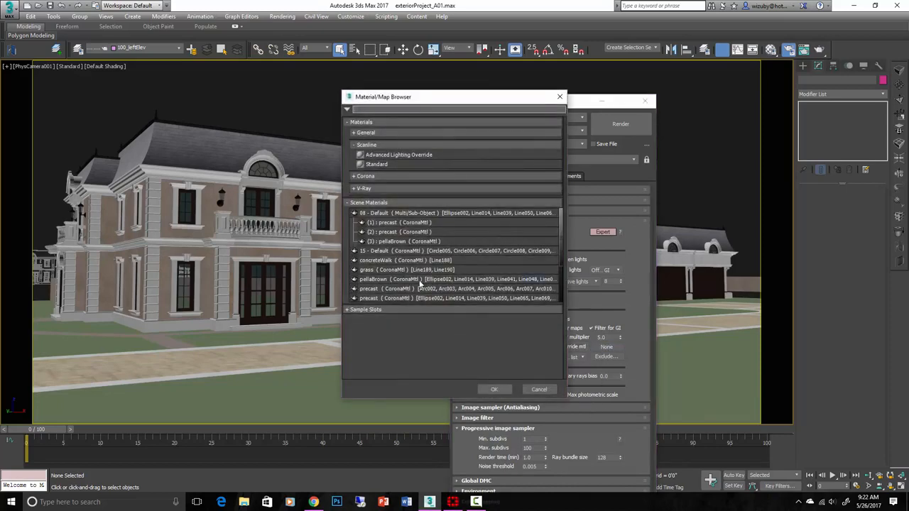
click(546, 390)
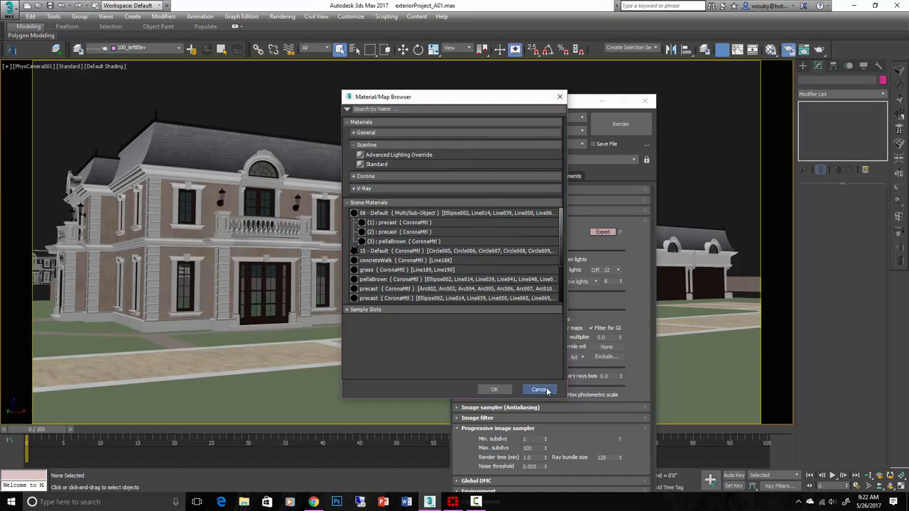
Make an unused sample slot in the Material Editor a VRayMtl
click(771, 49)
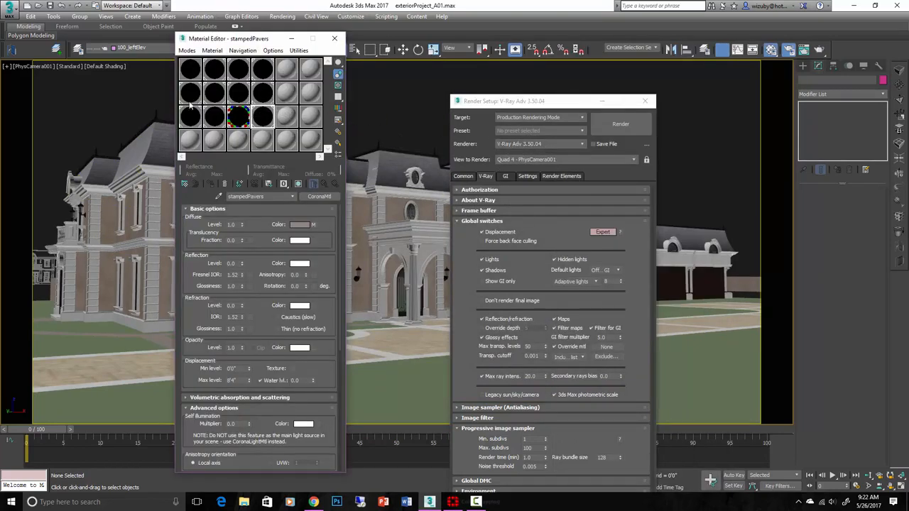
click(190, 138)
click(321, 196)
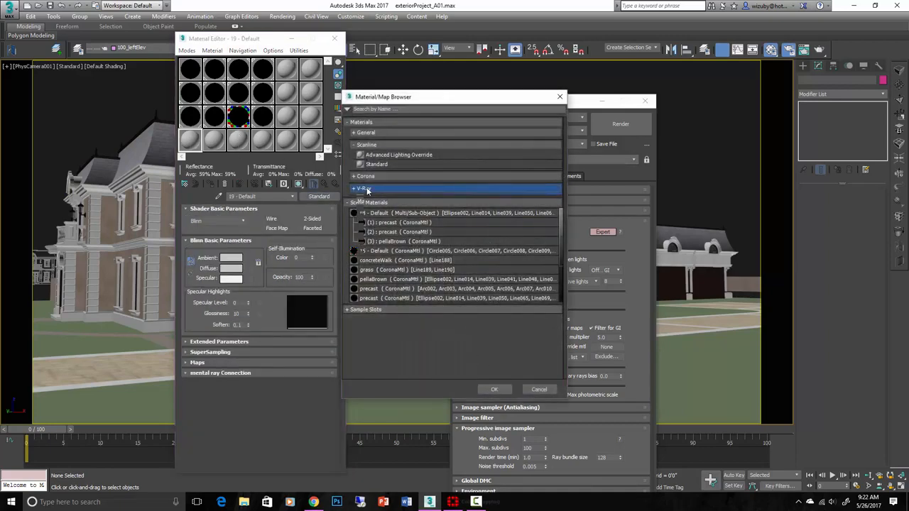
click(364, 188)
double_click(381, 306)
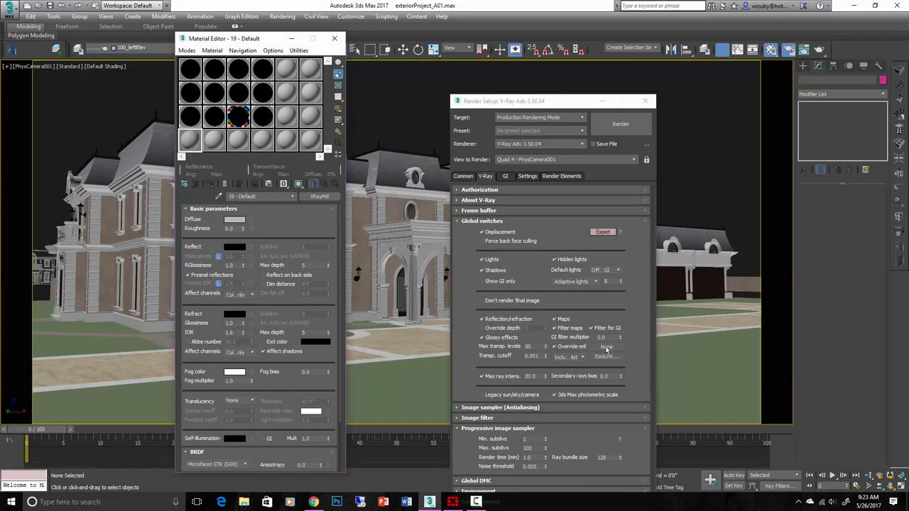
Assign the new VRayMtl as the global override material and rename it override
drag(605, 349, 606, 349)
click(533, 358)
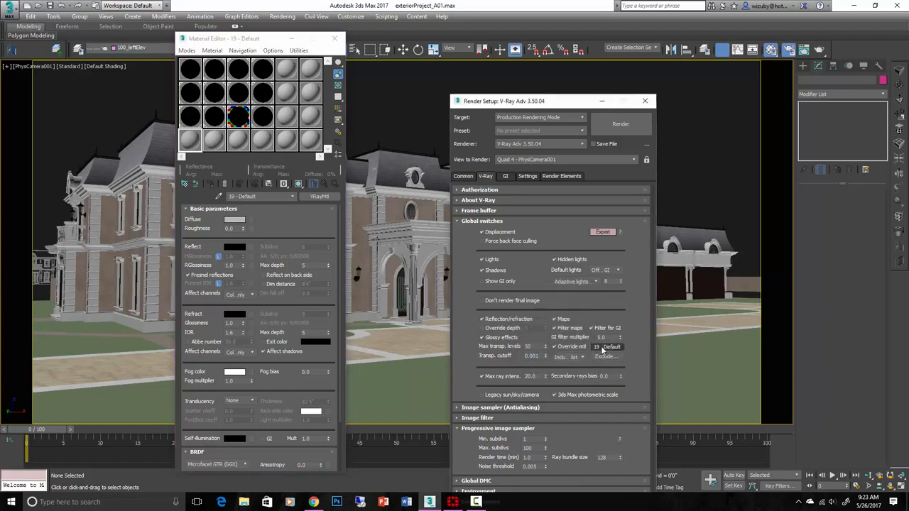
click(263, 197)
drag(263, 197, 141, 197)
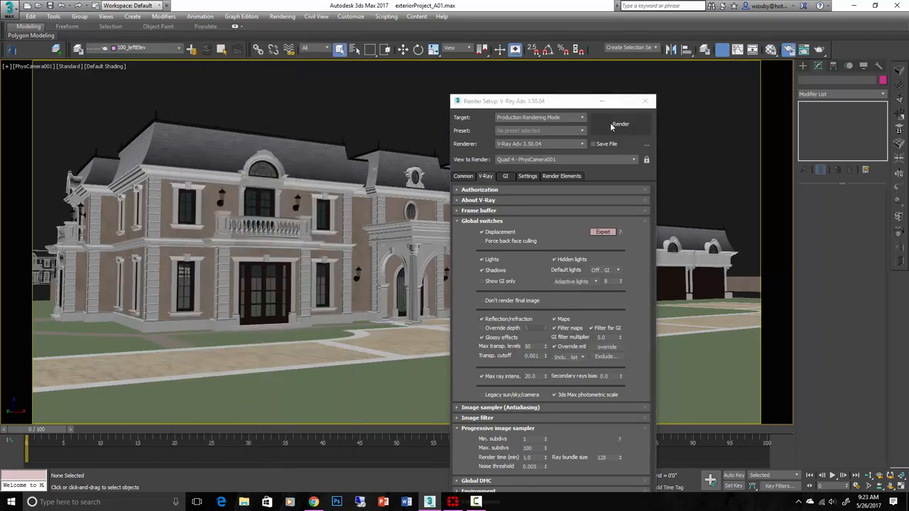
Render the PhysCamera001 view with the override material, then close the render settings
click(619, 124)
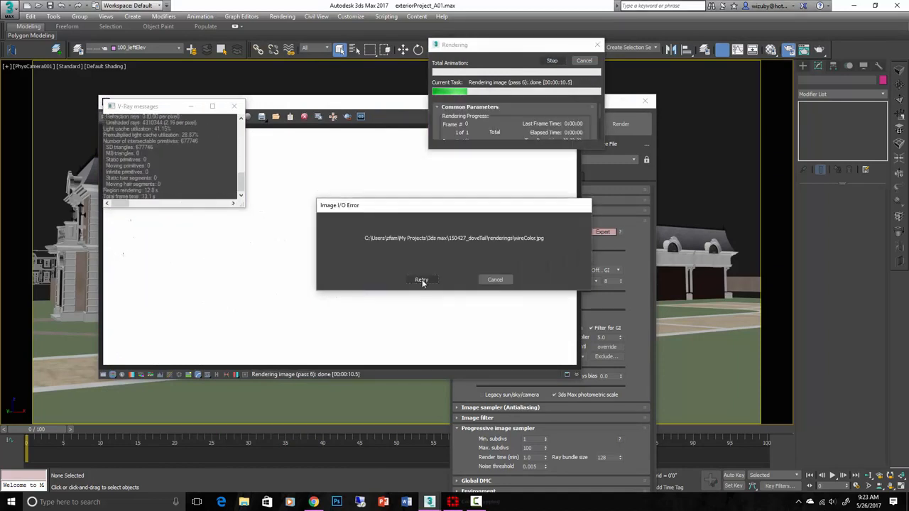
click(421, 279)
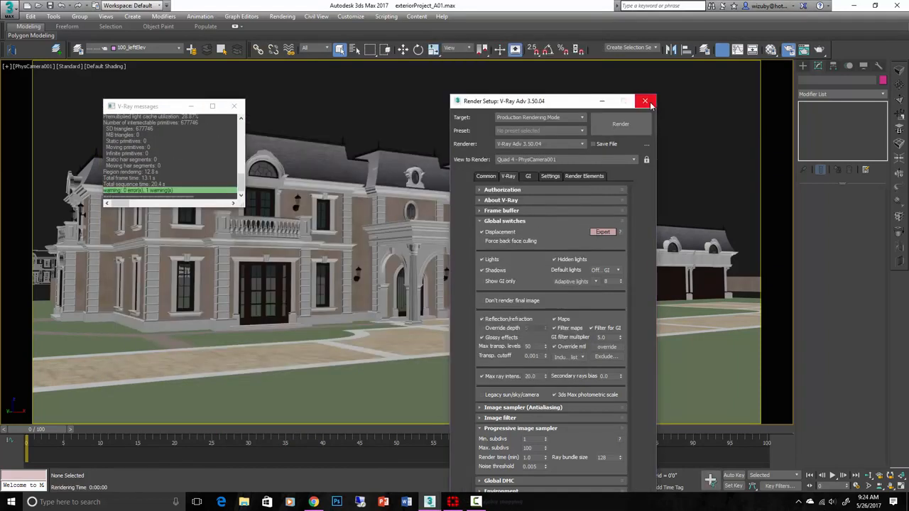
click(646, 102)
Locate the existing Corona sun from the wireframe top view and delete it
click(531, 201)
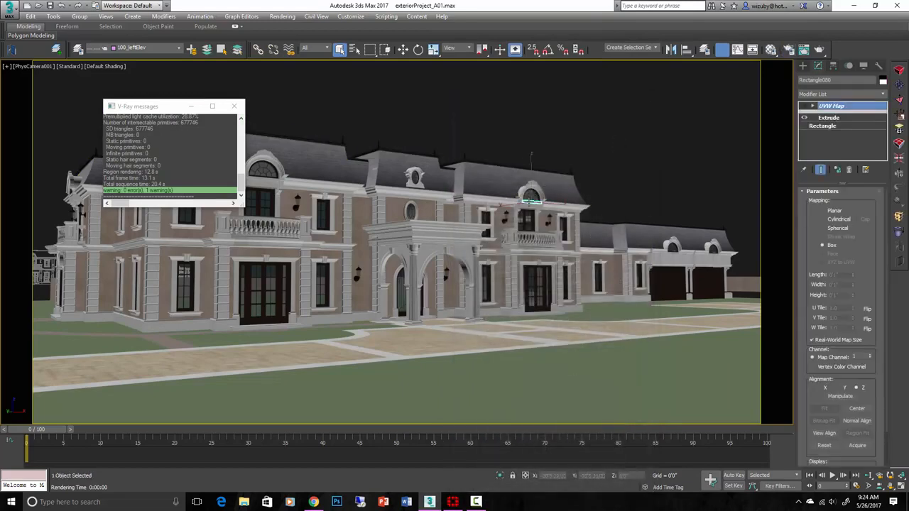
key(t)
scroll(503, 222, down, 7)
key(F3)
scroll(536, 262, down, 4)
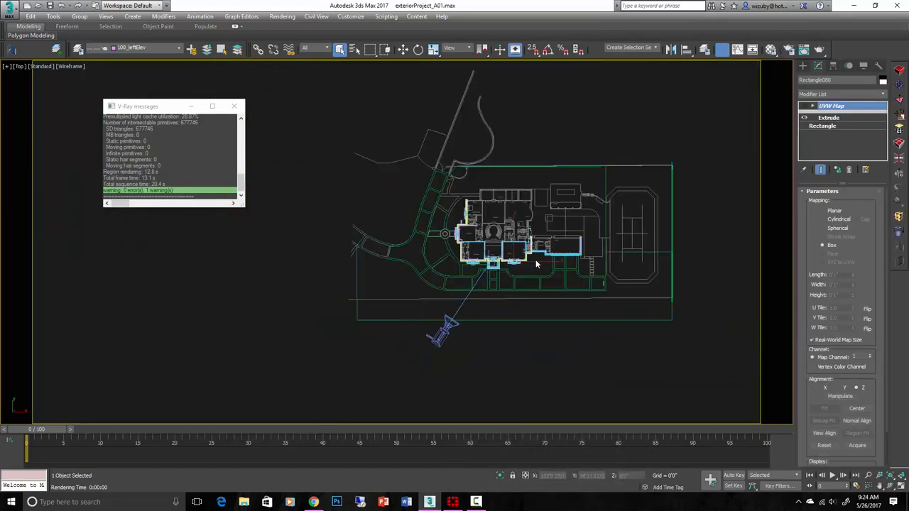
middle_drag(536, 264, 355, 207)
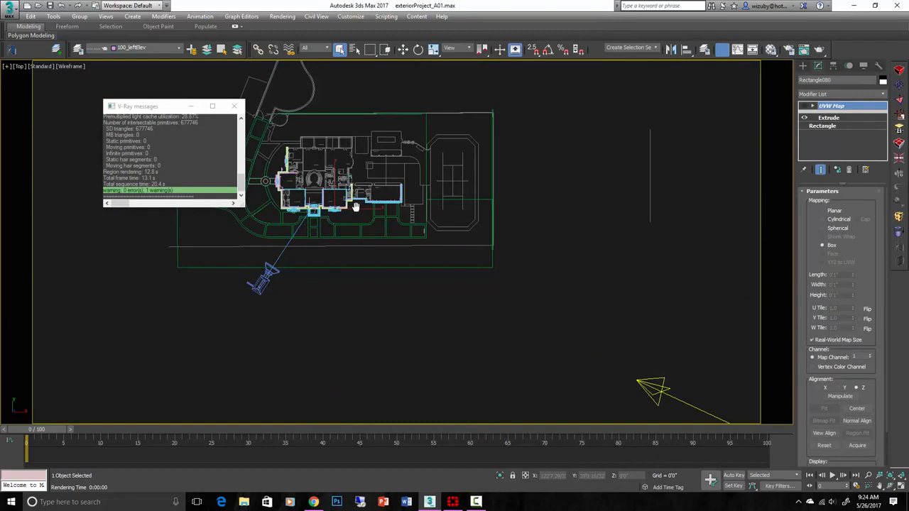
scroll(548, 270, down, 5)
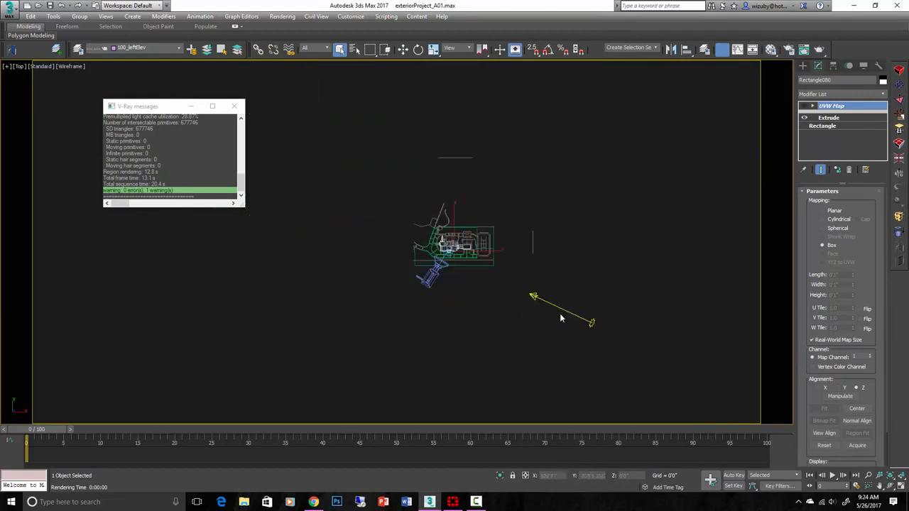
scroll(560, 318, up, 4)
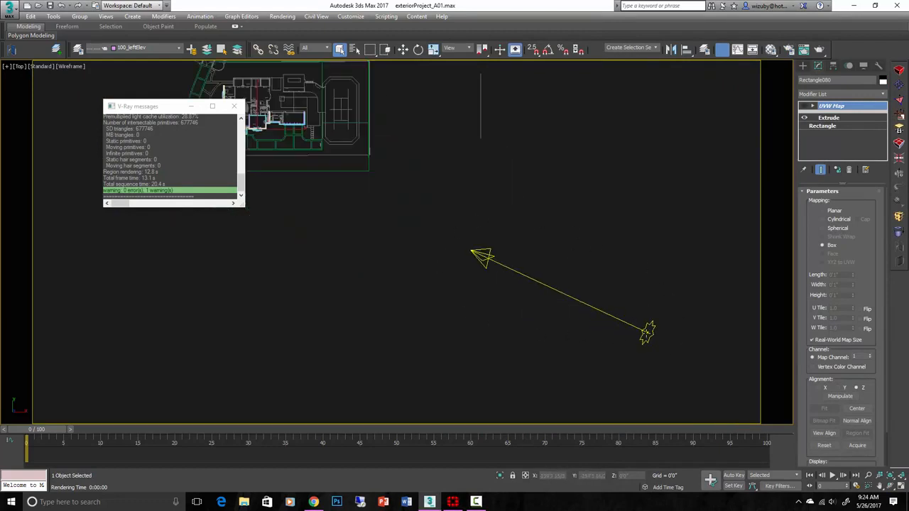
click(644, 332)
alt+middle_drag(644, 340, 661, 308)
scroll(585, 326, up, 4)
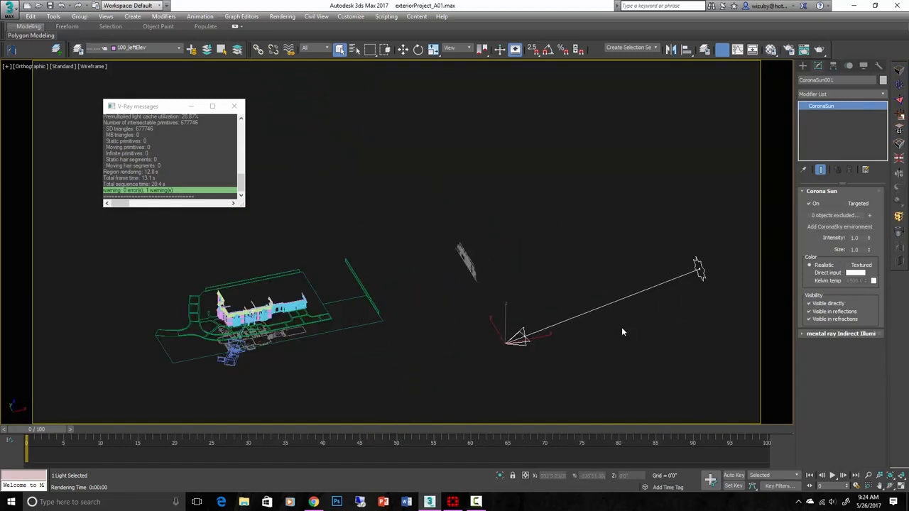
key(Delete)
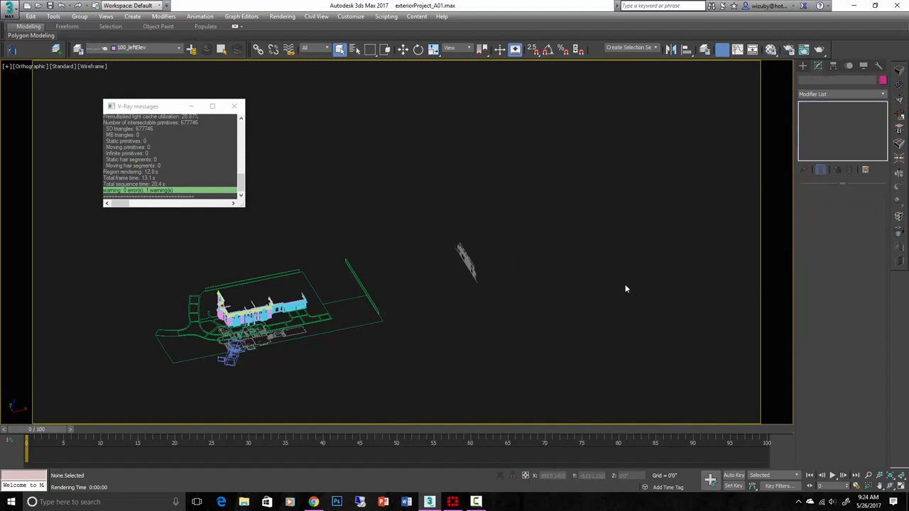
Create a VRaySun southeast of the site in the top view, aimed at the house, adding a VRaySky map that replaces the existing environment map
key(t)
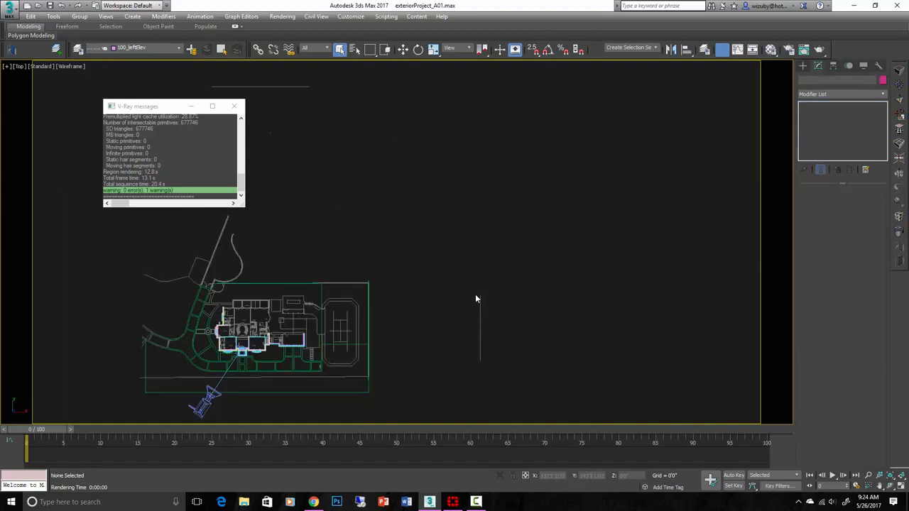
click(802, 65)
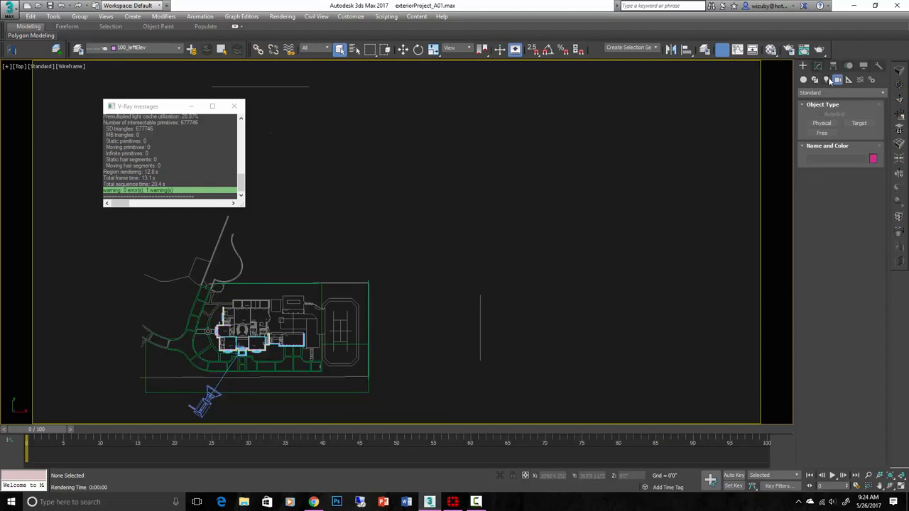
click(830, 93)
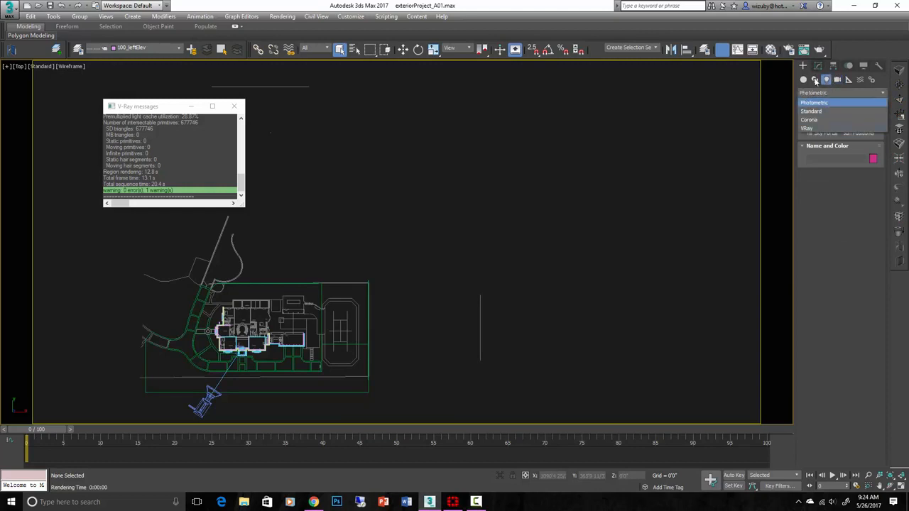
click(826, 80)
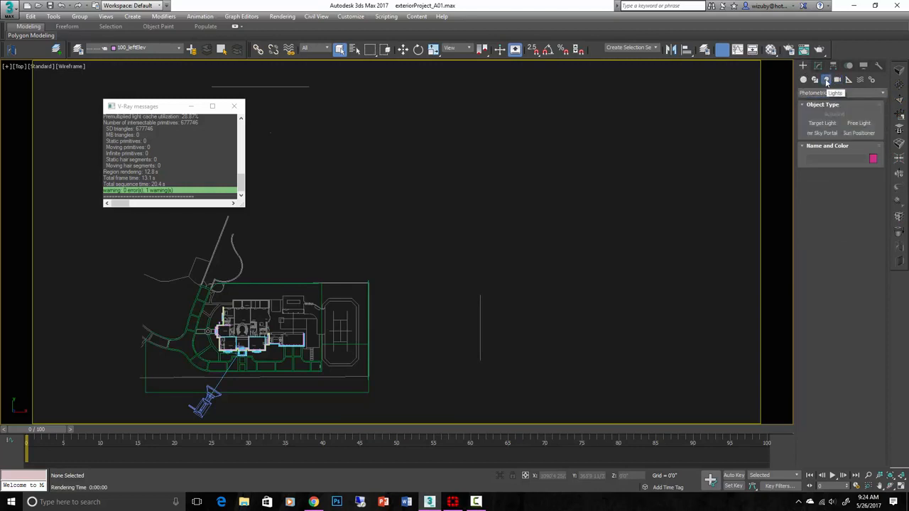
click(826, 93)
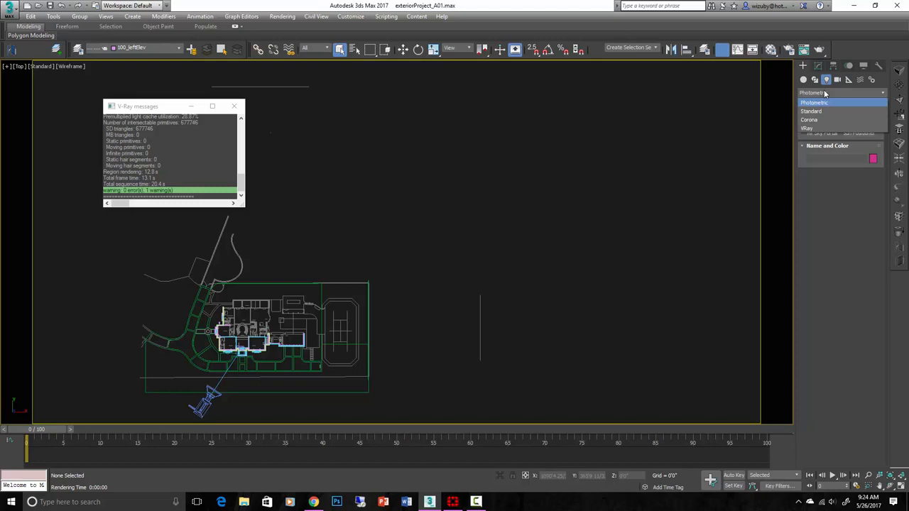
click(821, 129)
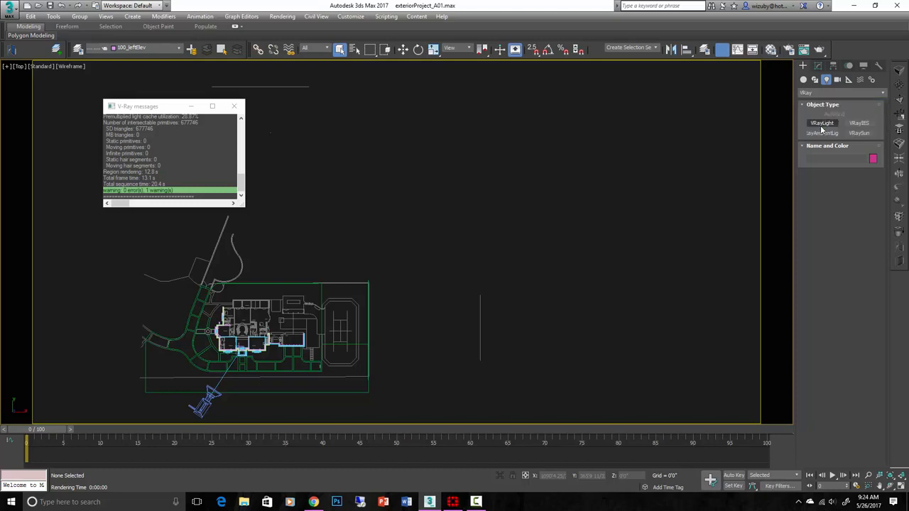
click(858, 133)
middle_drag(377, 302, 482, 218)
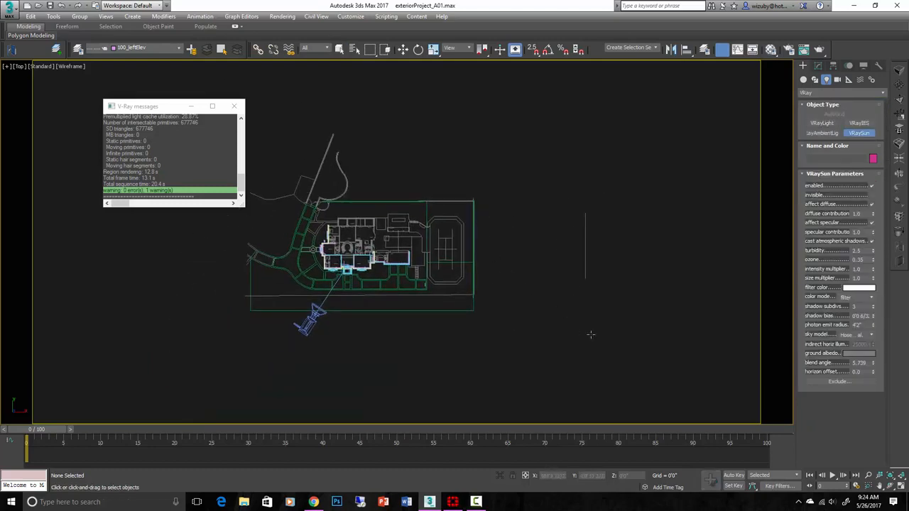
drag(620, 344, 355, 260)
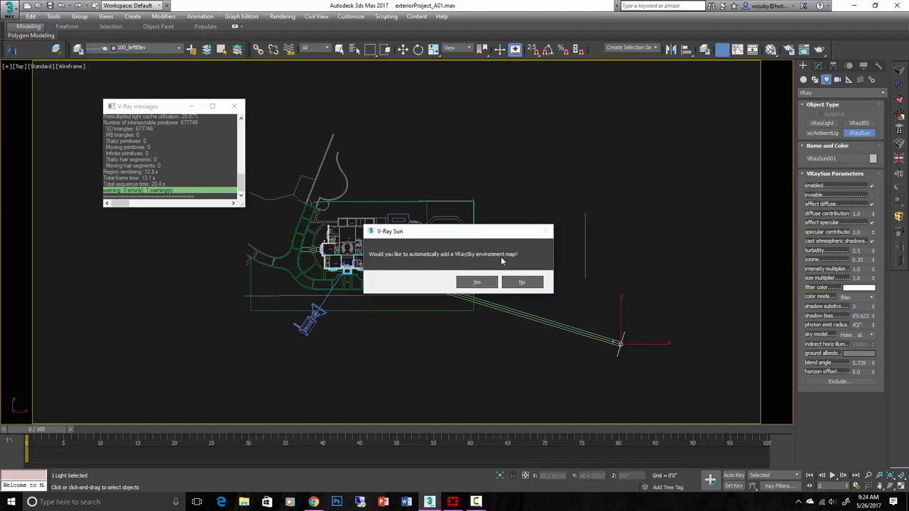
click(477, 283)
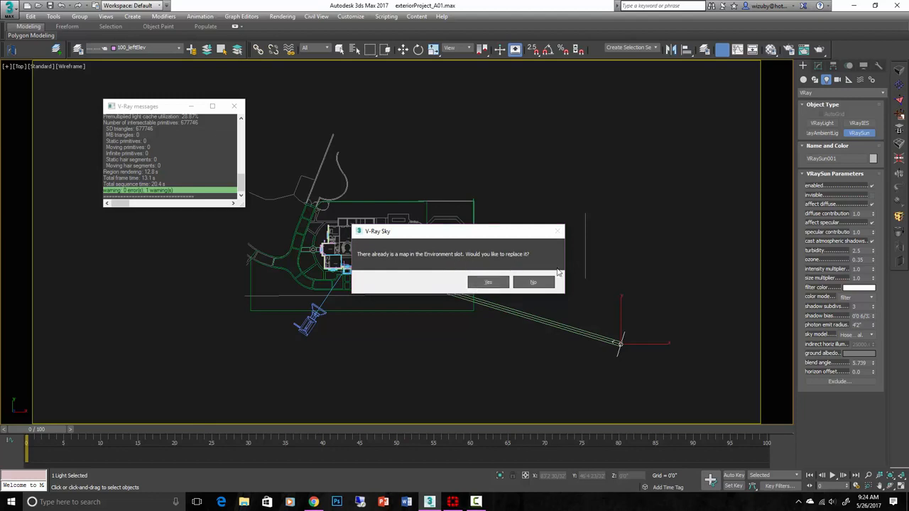
click(487, 283)
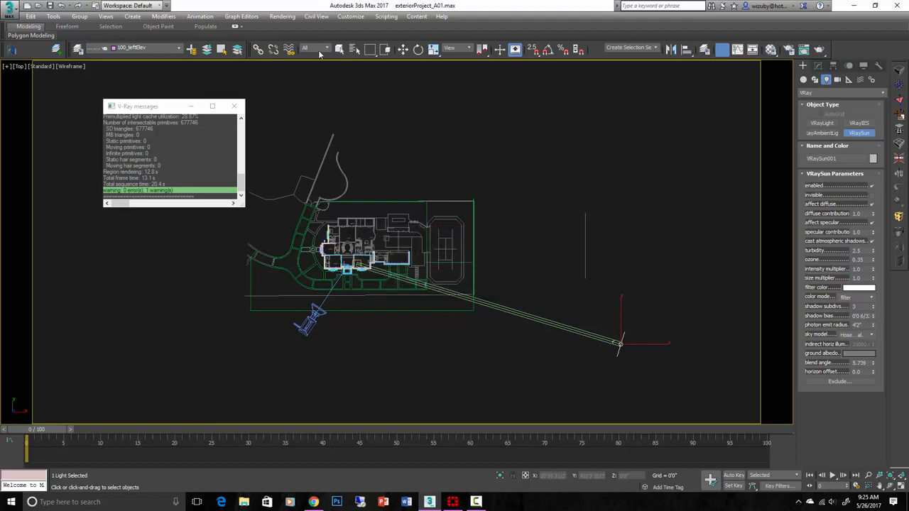
Copy the DefaultVRaySky environment map as an instance into the empty material slot beside the override material
click(282, 17)
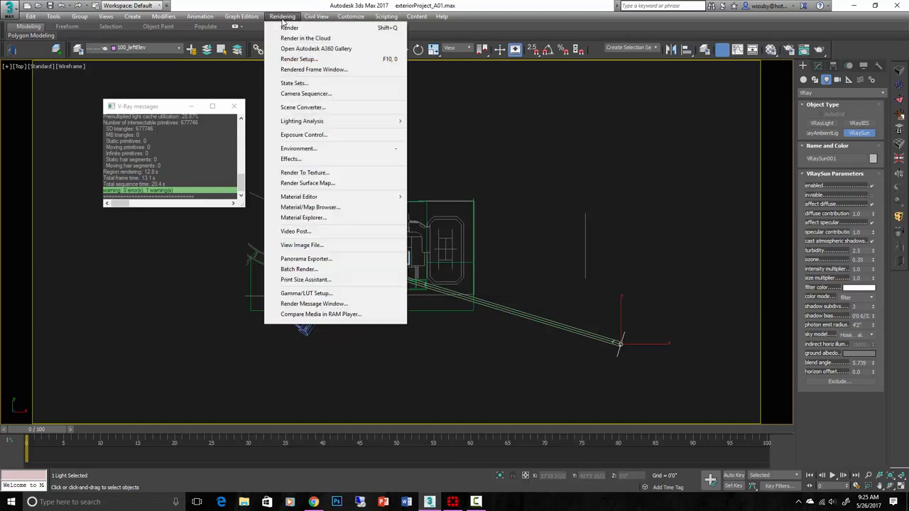
mouse_move(211, 17)
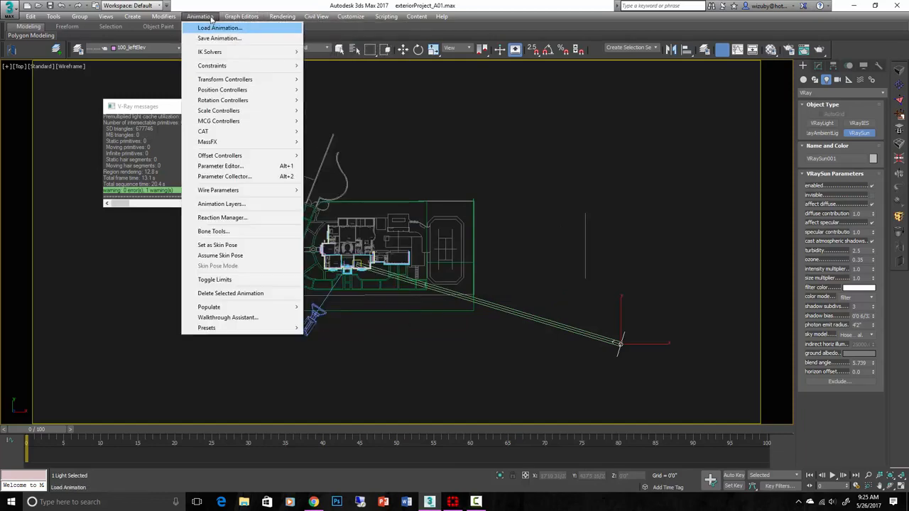
mouse_move(284, 19)
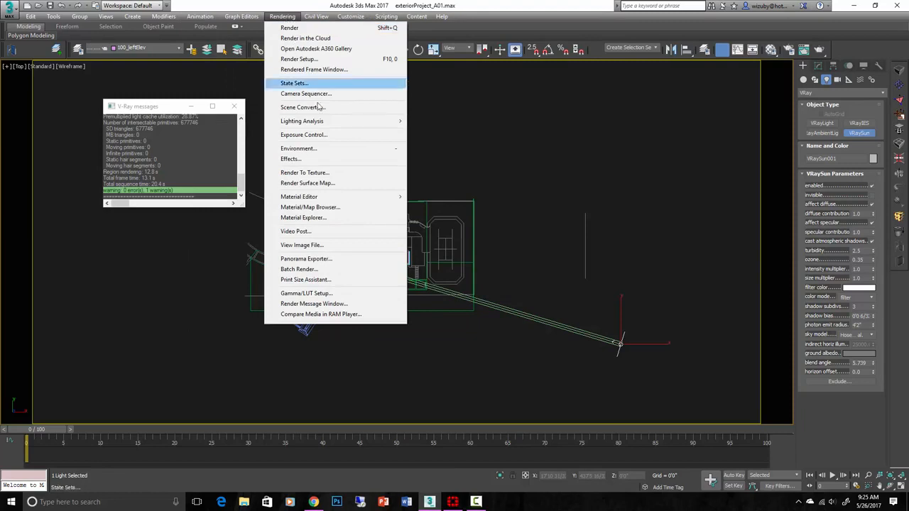
click(296, 149)
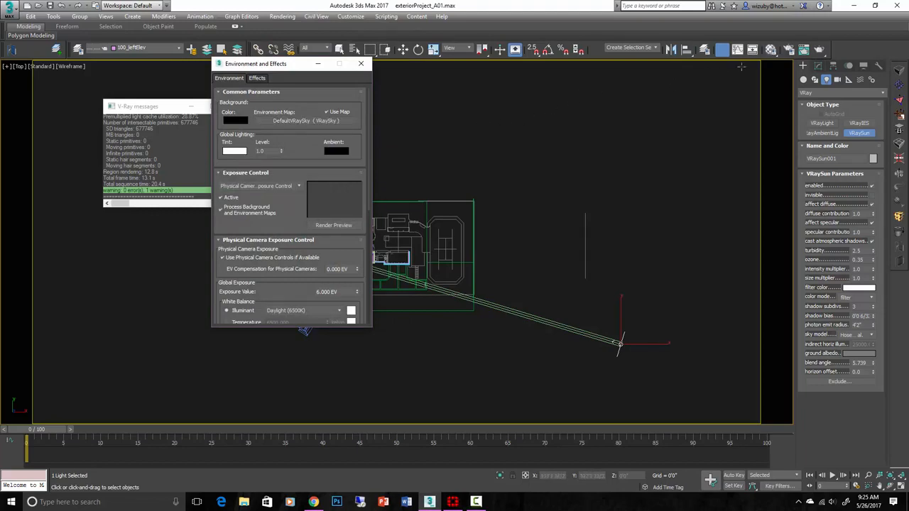
click(770, 51)
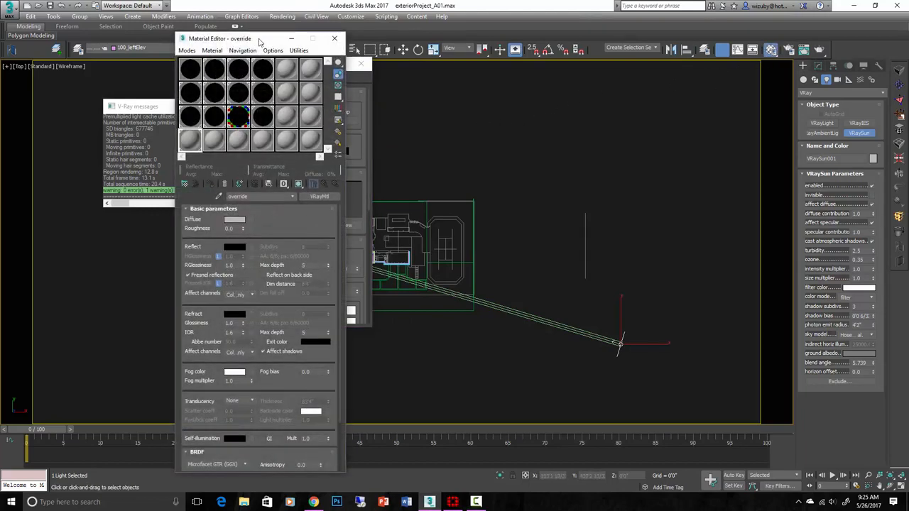
drag(260, 40, 607, 50)
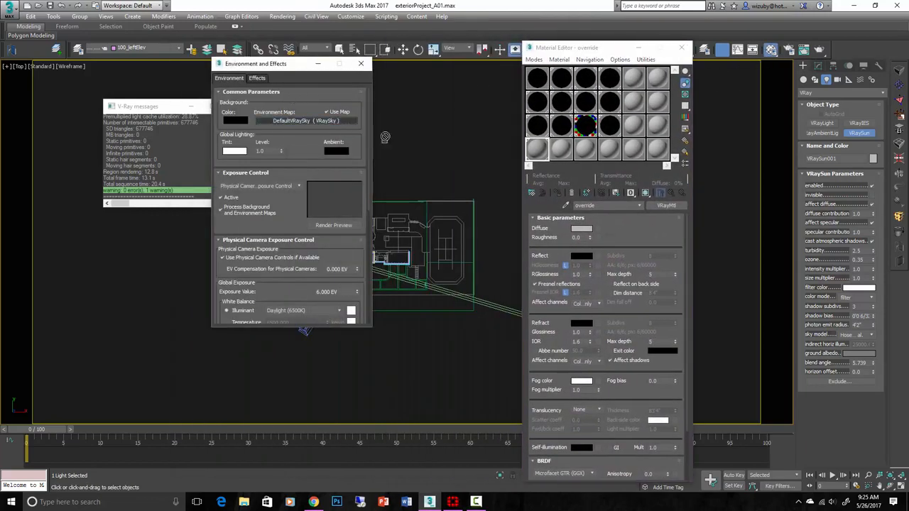
drag(384, 137, 571, 157)
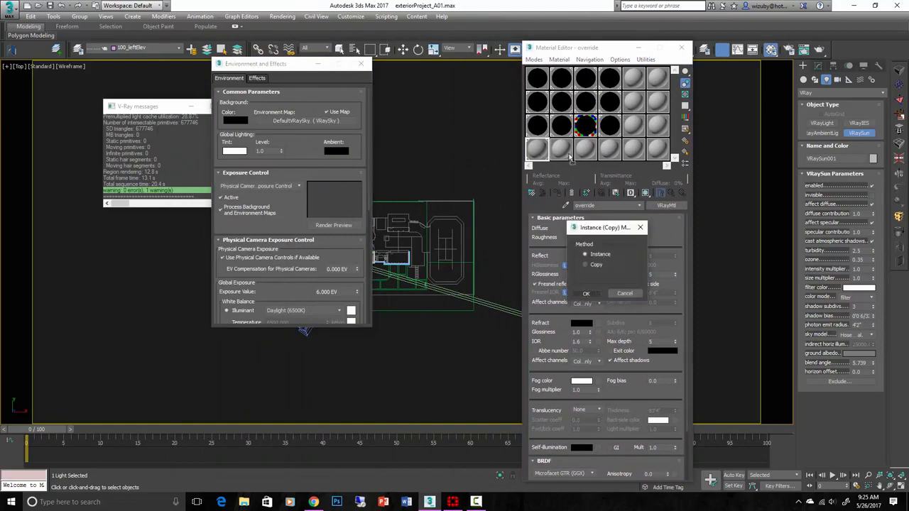
click(586, 293)
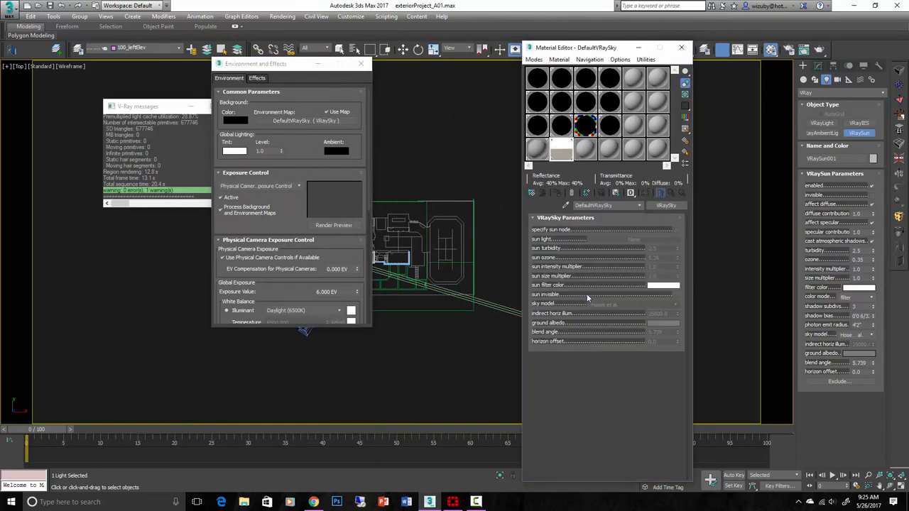
Preview the VRaySky map at enlarged size, then close the preview and the environment settings
double_click(565, 151)
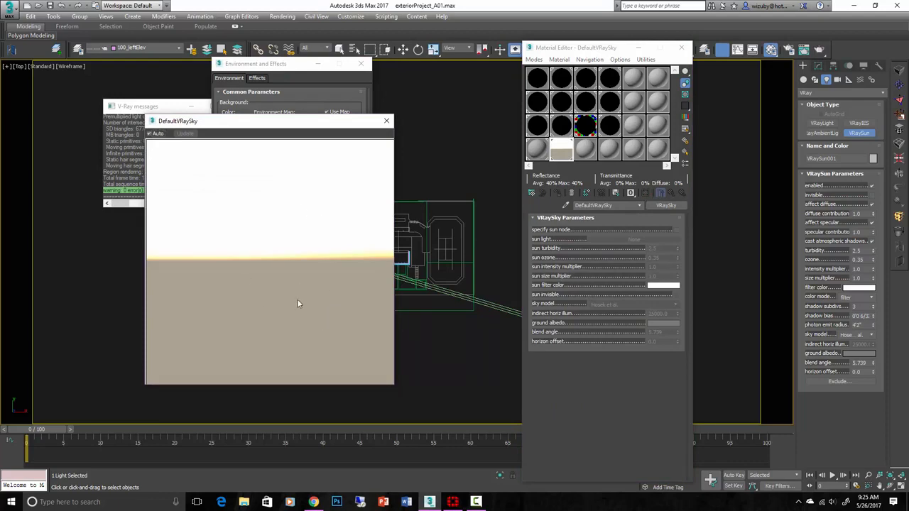
click(386, 121)
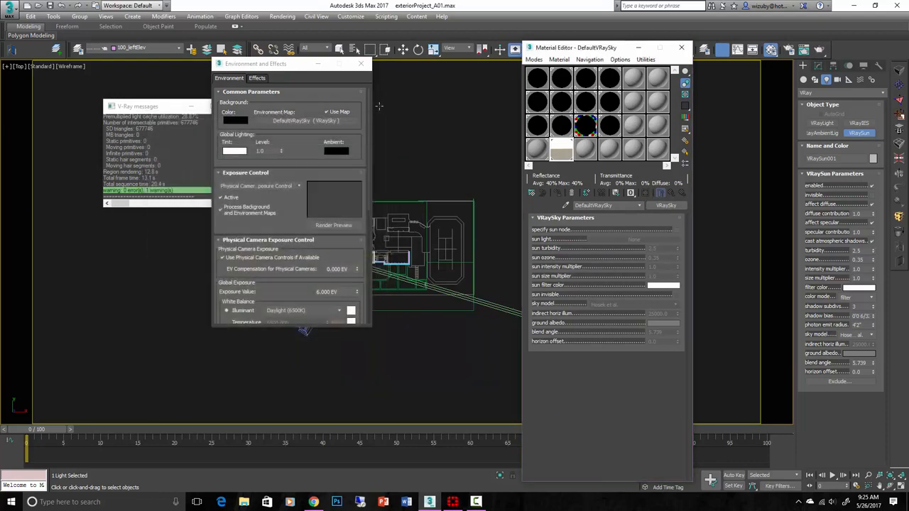
click(361, 64)
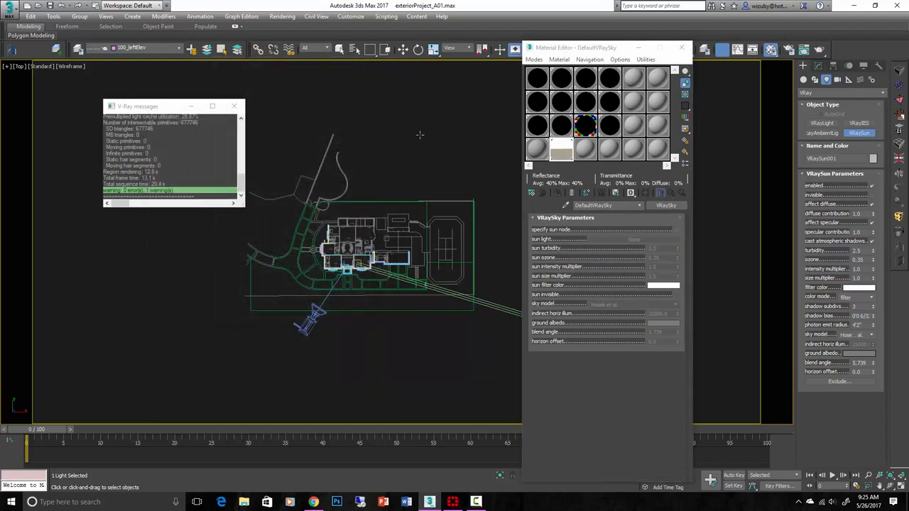
Finish sun creation and raise the VRaySun well above the house in the front view so it shines down at an angle
right_click(450, 190)
click(463, 184)
middle_drag(490, 227, 350, 201)
scroll(419, 257, down, 2)
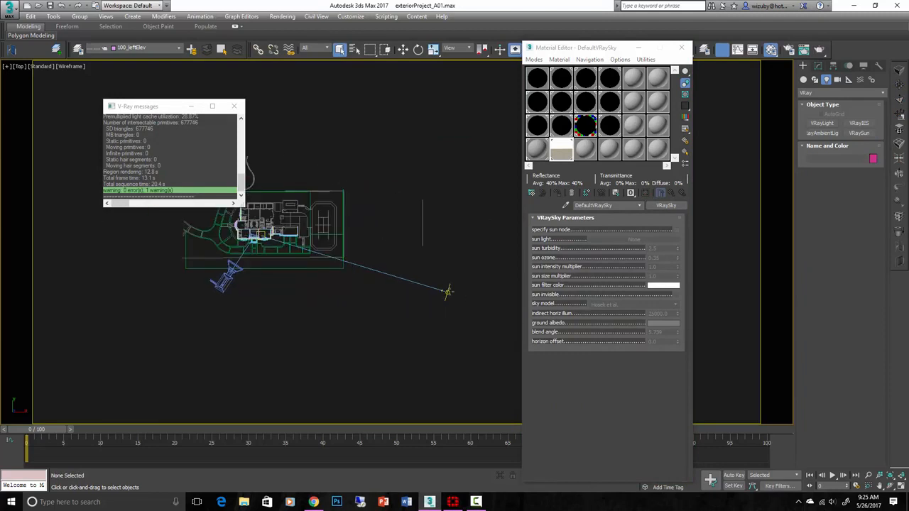
click(448, 292)
key(f)
scroll(453, 301, down, 6)
middle_drag(453, 302, 257, 283)
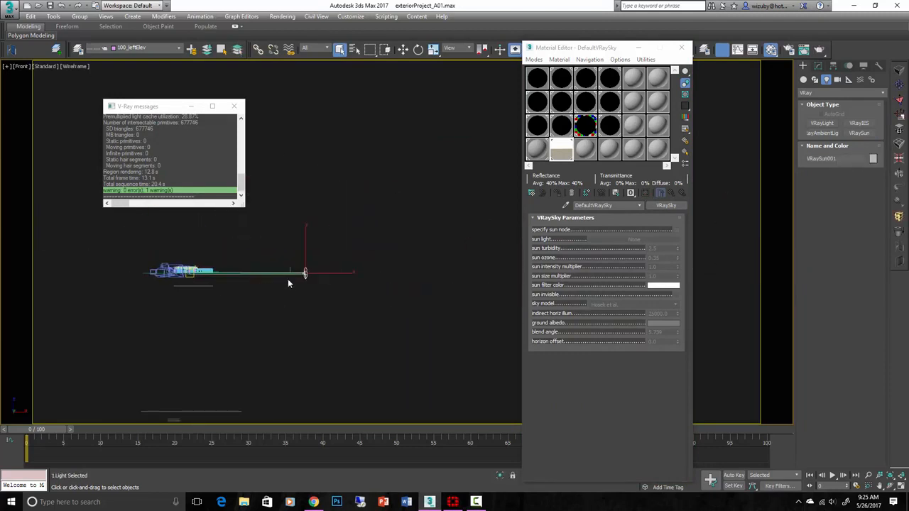
key(w)
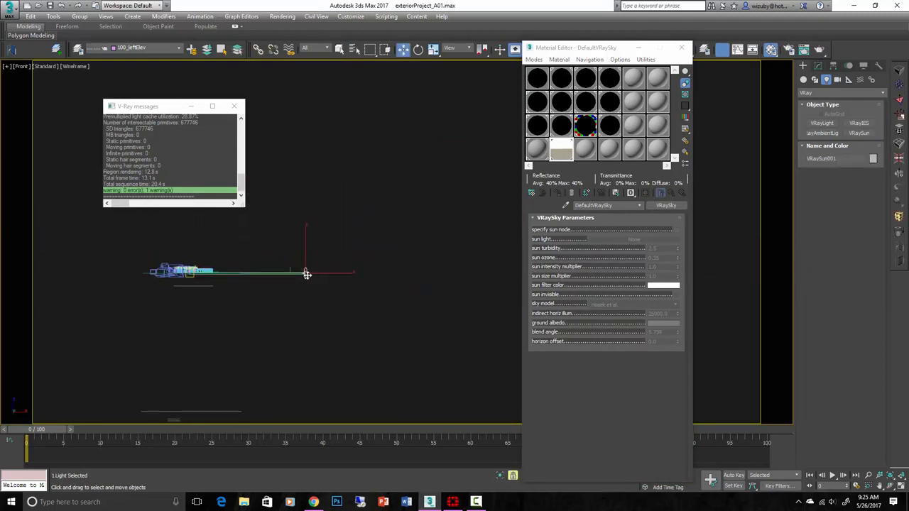
drag(306, 274, 310, 243)
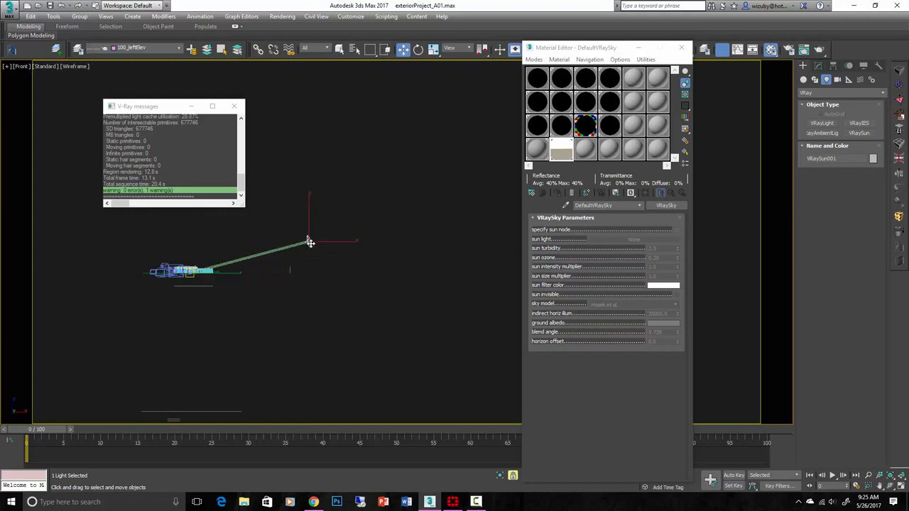
scroll(290, 247, up, 2)
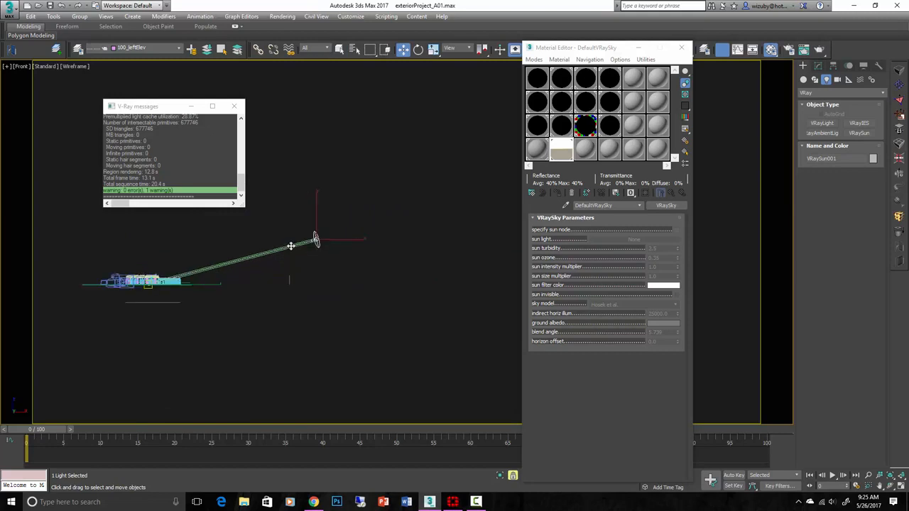
middle_drag(314, 245, 426, 240)
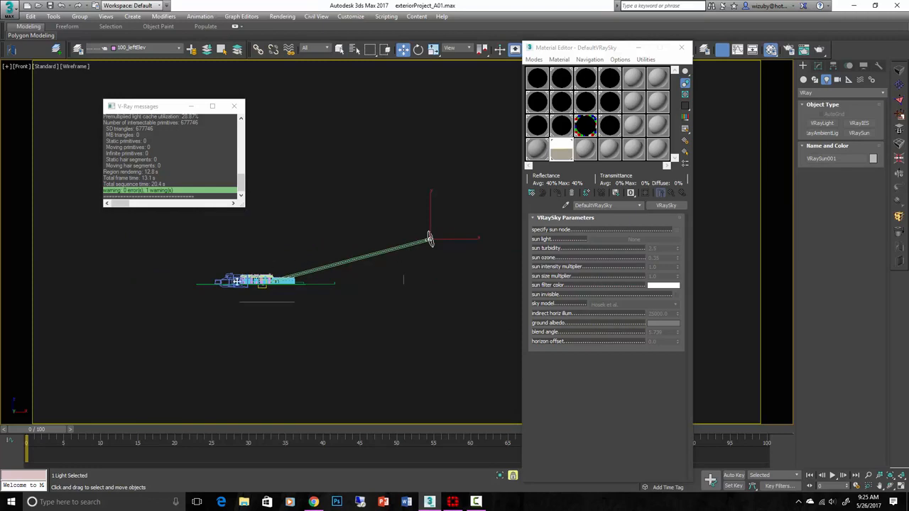
Select the physical camera from the top view, show the PhysCamera001 view and close the Material Editor
key(t)
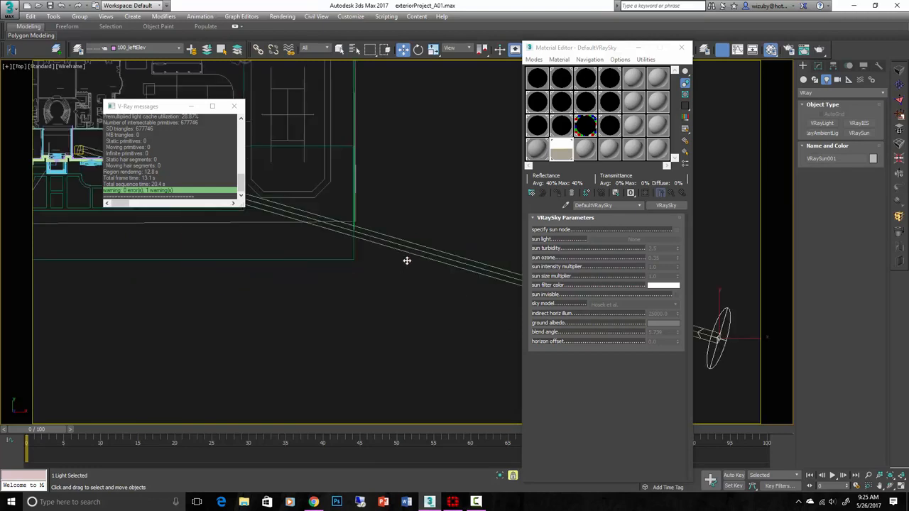
scroll(406, 260, down, 5)
click(300, 270)
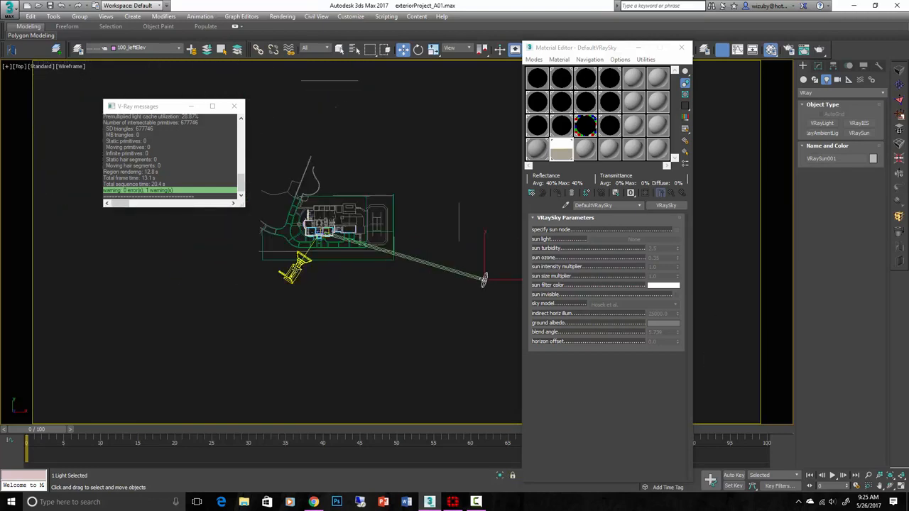
key(c)
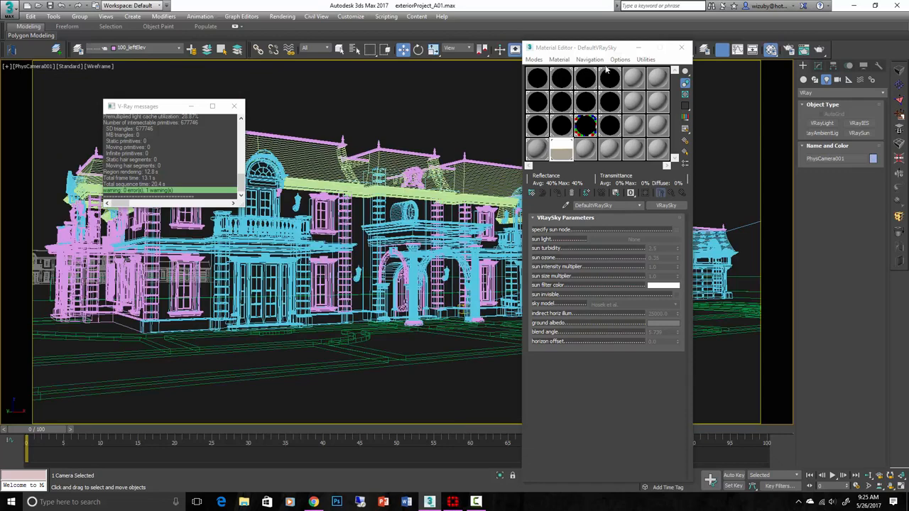
click(681, 48)
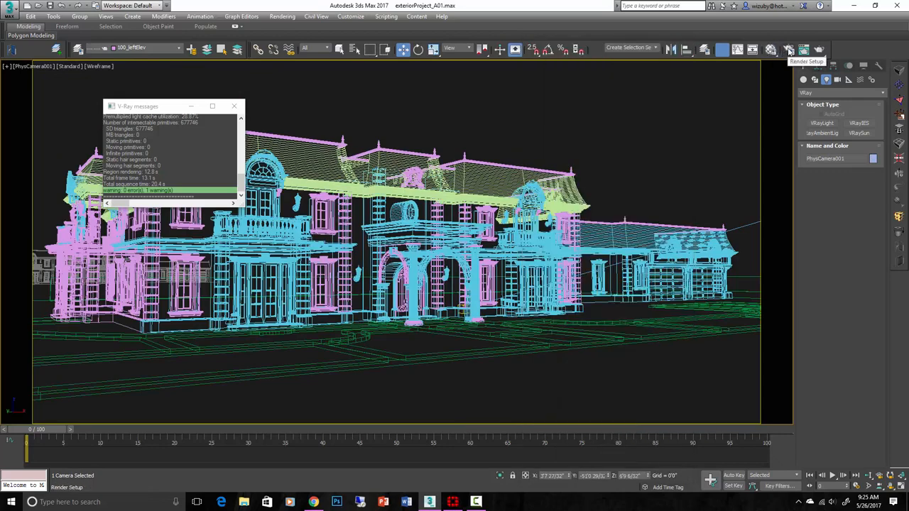
Show the last V-Ray frame buffer from the render settings and start an interactive render of the camera view
click(789, 51)
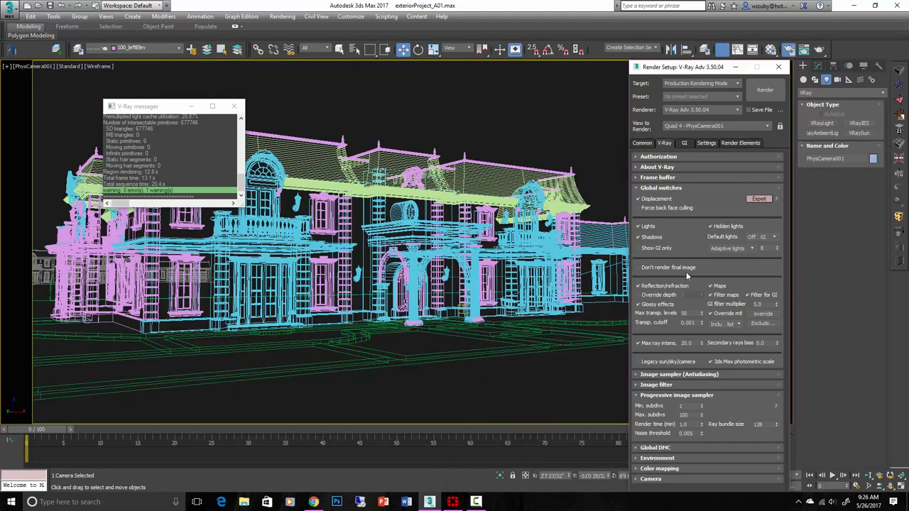
click(678, 177)
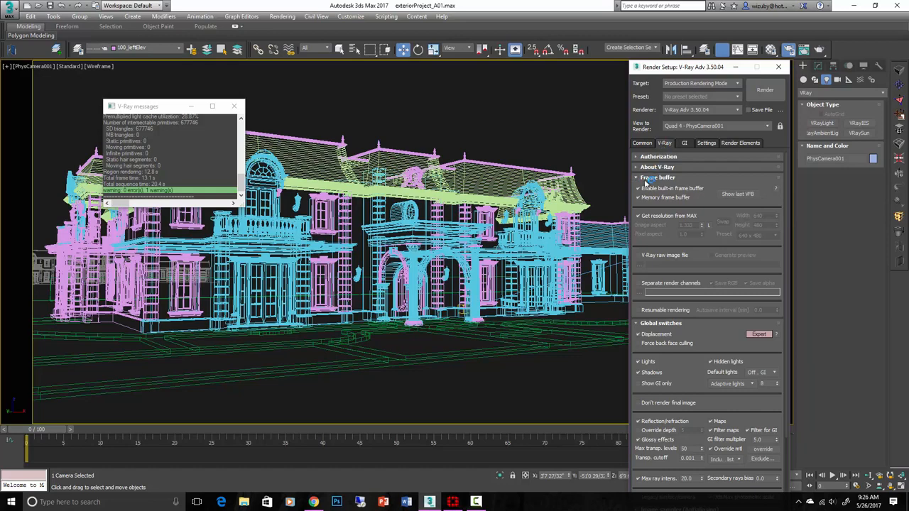
click(739, 194)
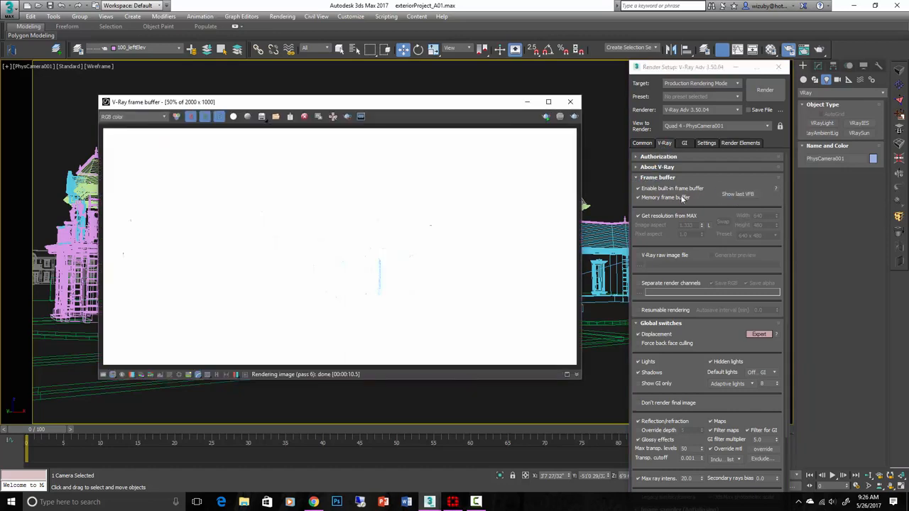
click(546, 117)
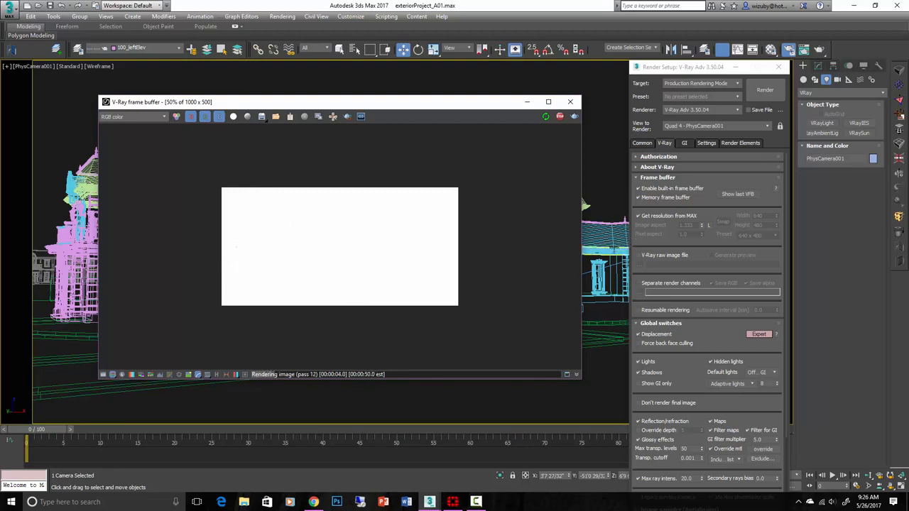
Select the VRaySun in the top view and set its intensity multiplier to 0.03
click(595, 241)
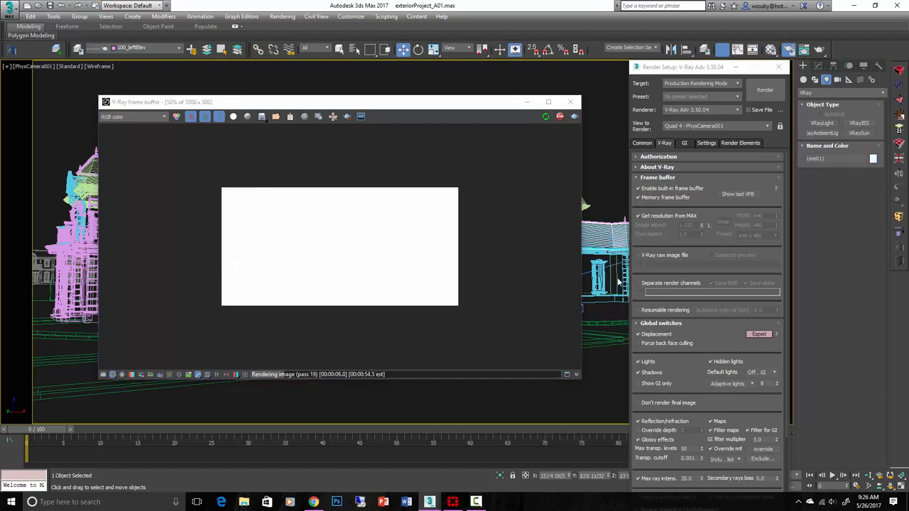
key(t)
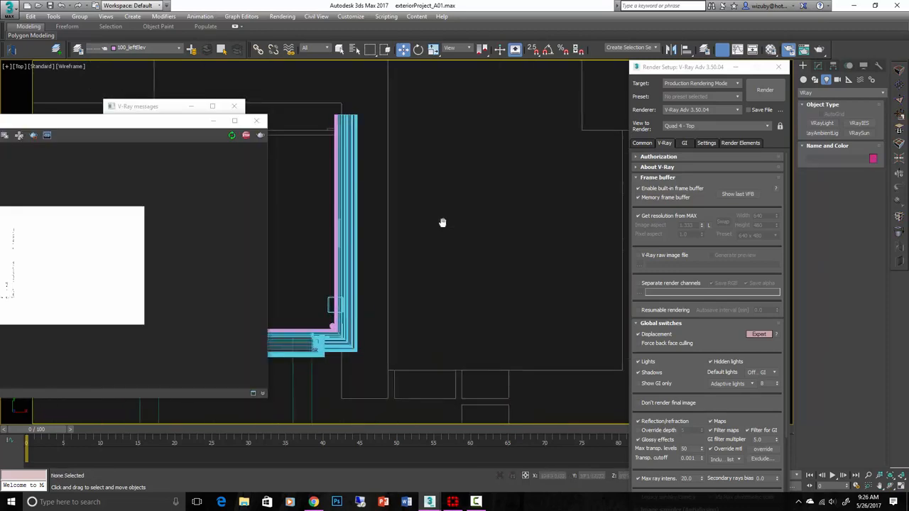
scroll(443, 219, down, 5)
scroll(493, 258, up, 5)
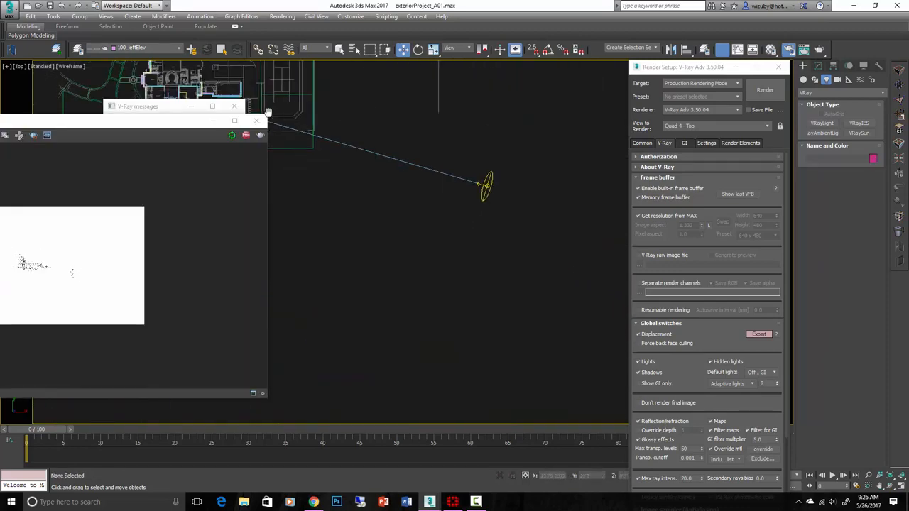
click(486, 185)
click(819, 66)
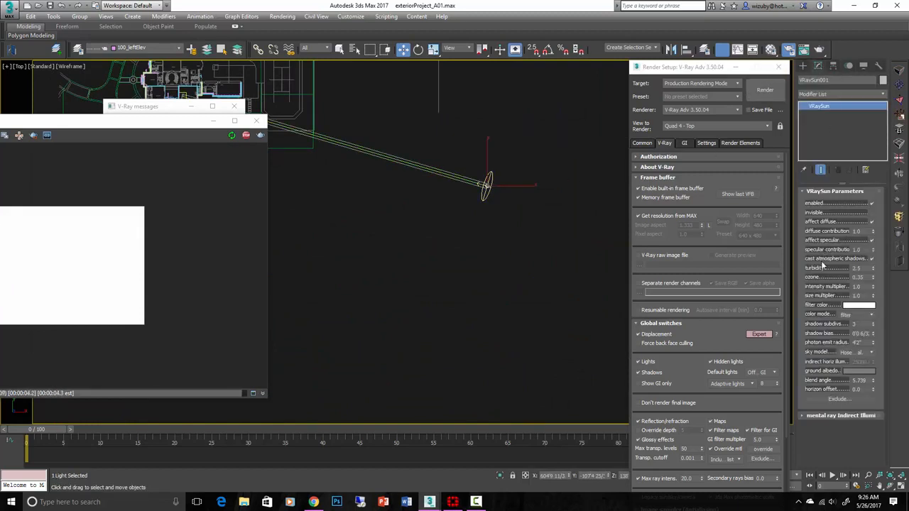
double_click(863, 286)
key(Return)
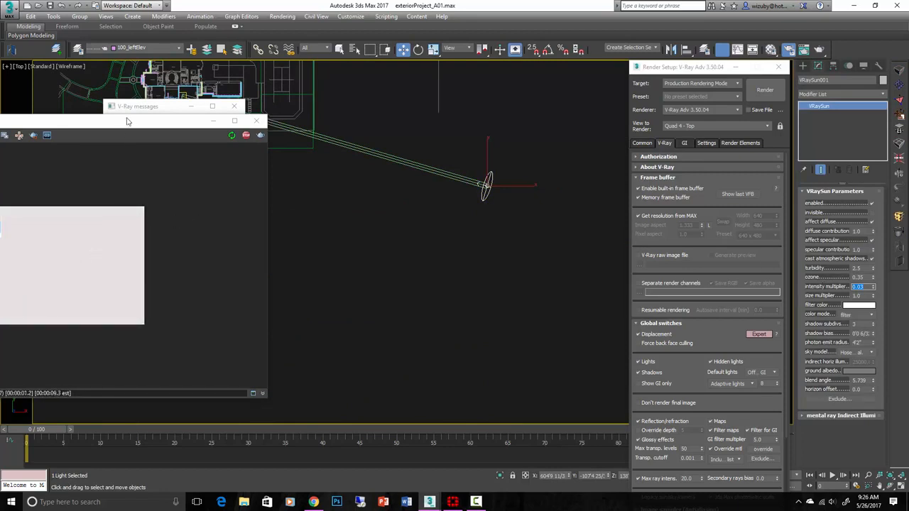
Move the frame buffer further into view, select the physical camera and return to the PhysCamera001 view for the interactive render
drag(128, 121, 249, 127)
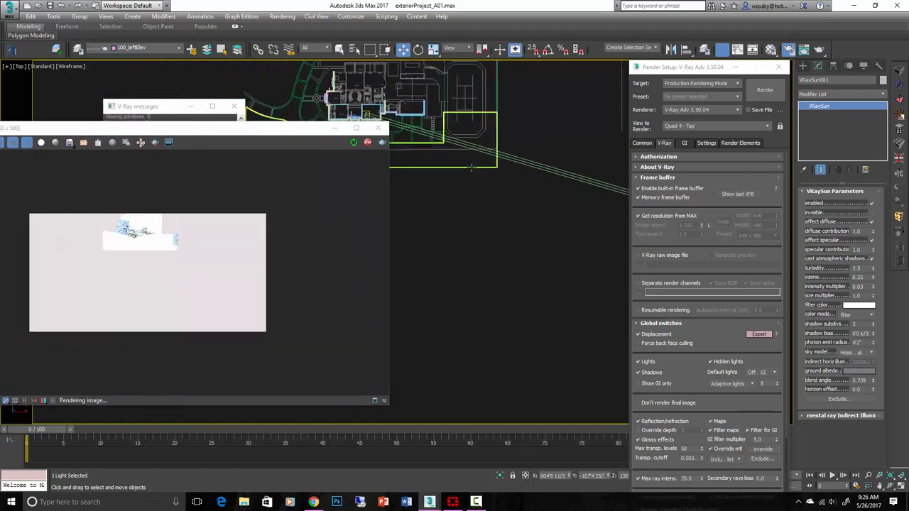
scroll(612, 238, down, 3)
click(547, 245)
key(c)
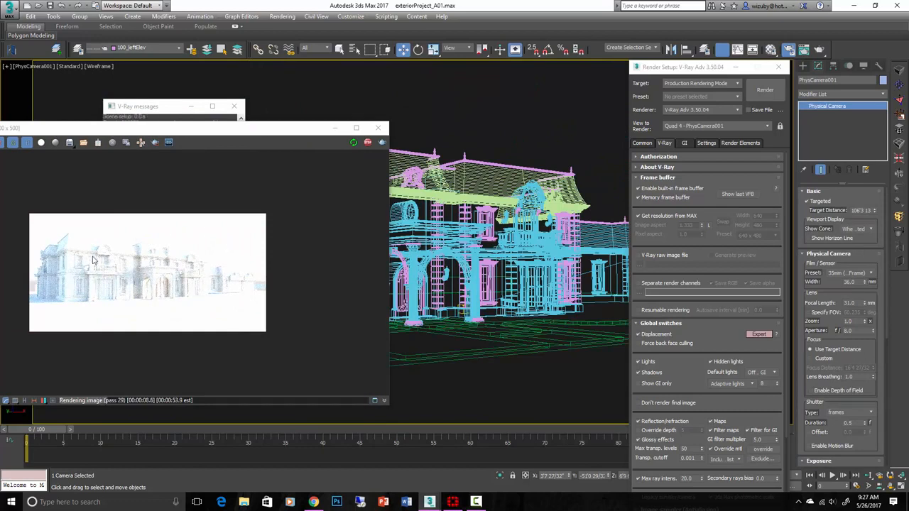
Check the VRaySun's parameters in the top view, then reselect the physical camera and return to the PhysCamera001 view
click(485, 364)
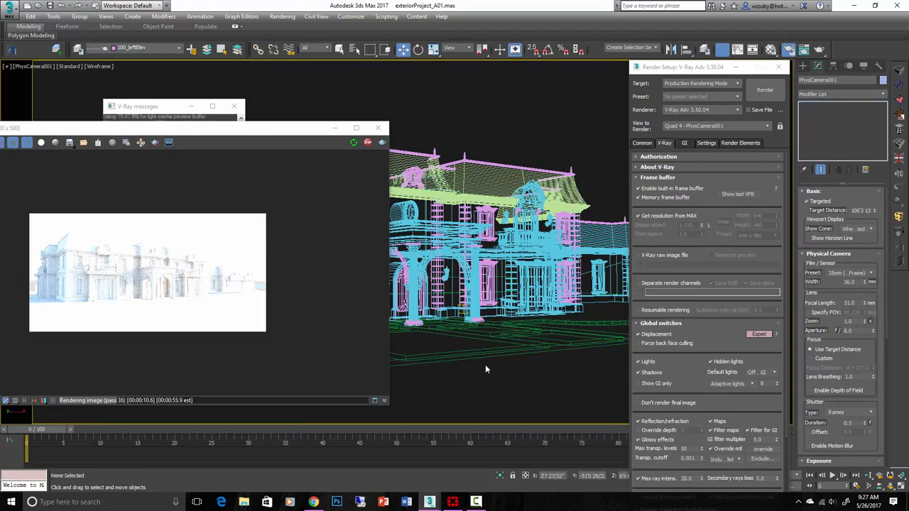
key(t)
click(494, 382)
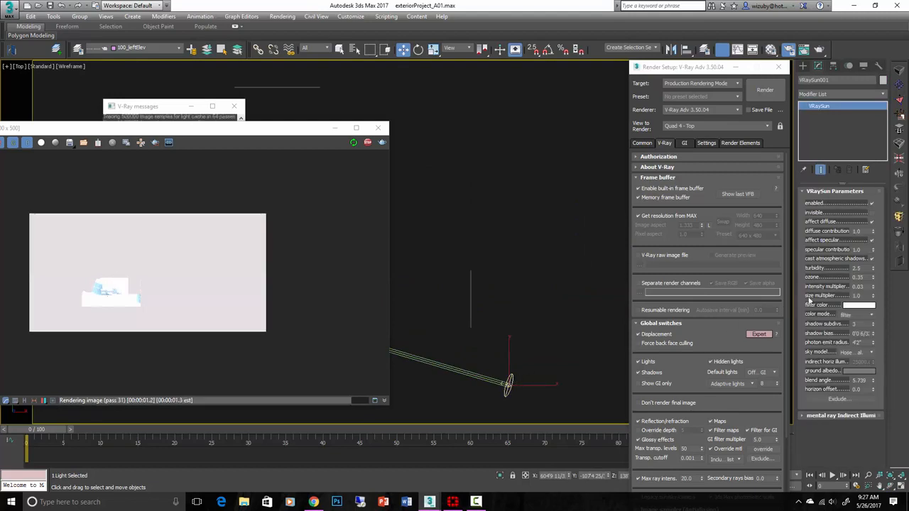
click(535, 265)
scroll(455, 341, down, 8)
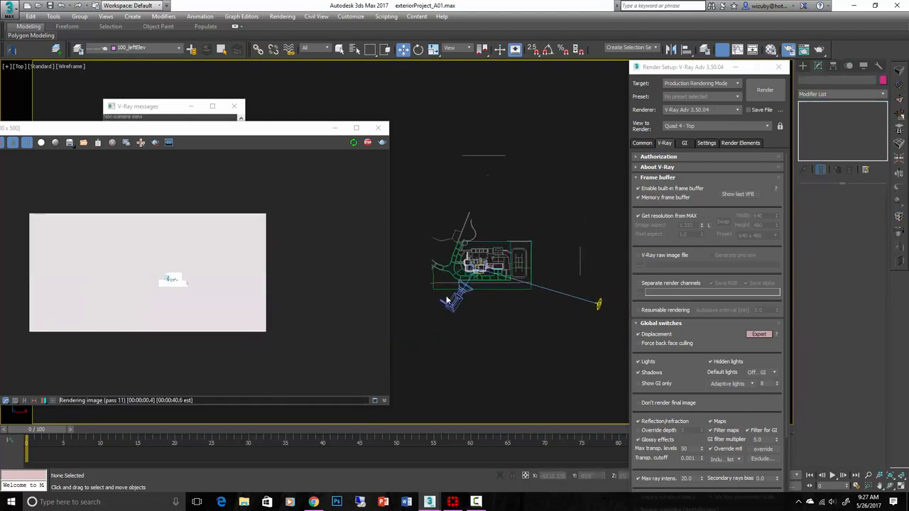
click(448, 301)
key(c)
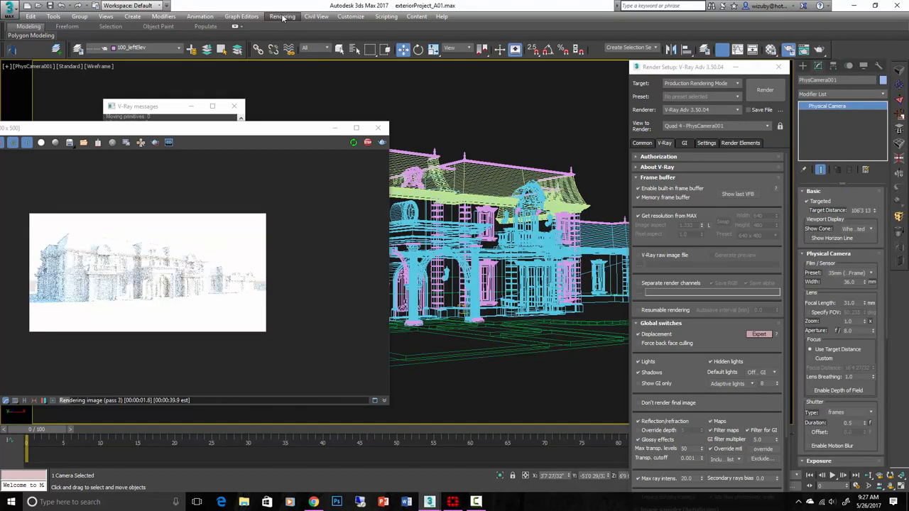
Open the Environment and Effects settings and review the Physical Camera Exposure Control options
click(283, 17)
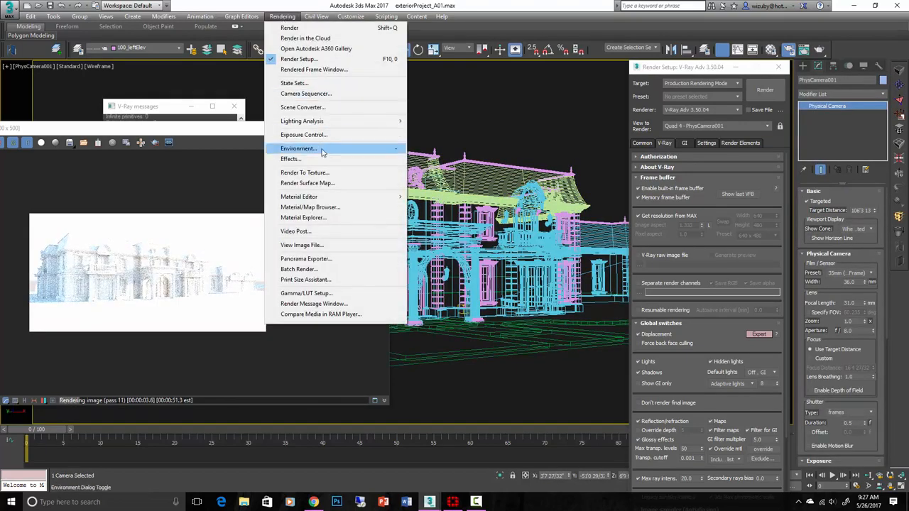
click(322, 151)
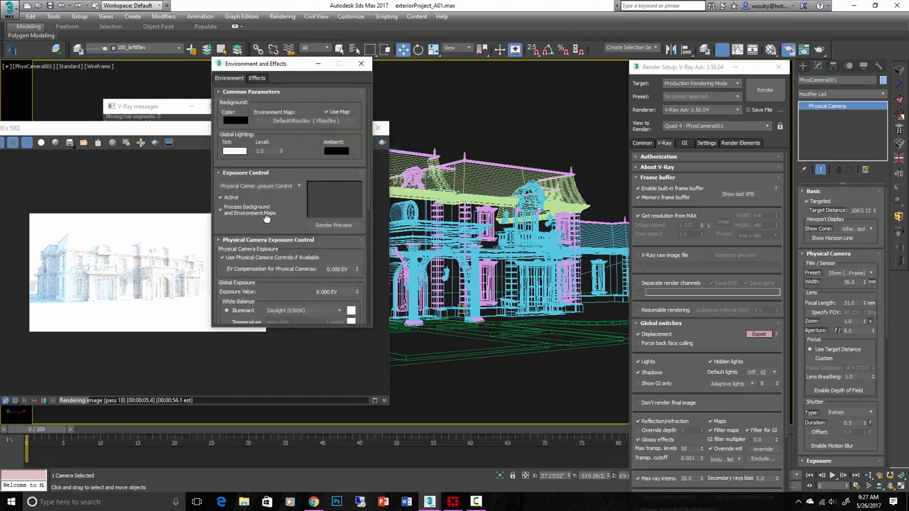
scroll(266, 218, down, 3)
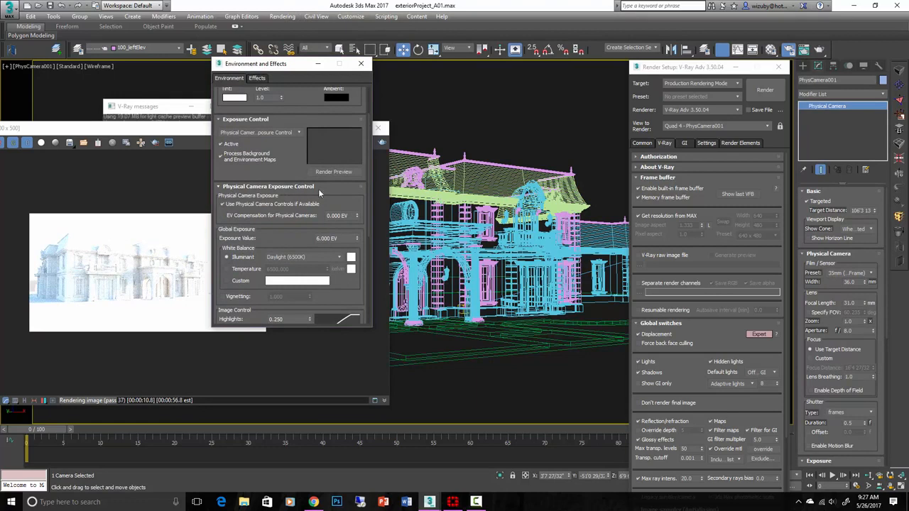
click(221, 204)
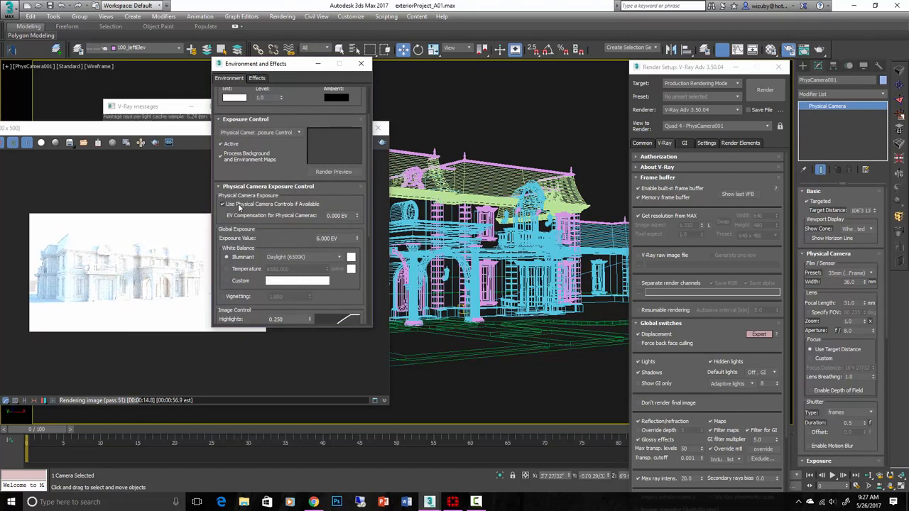
Move the V-Ray frame buffer so the whole render is in view and close the Environment and Effects window
scroll(868, 244, down, 3)
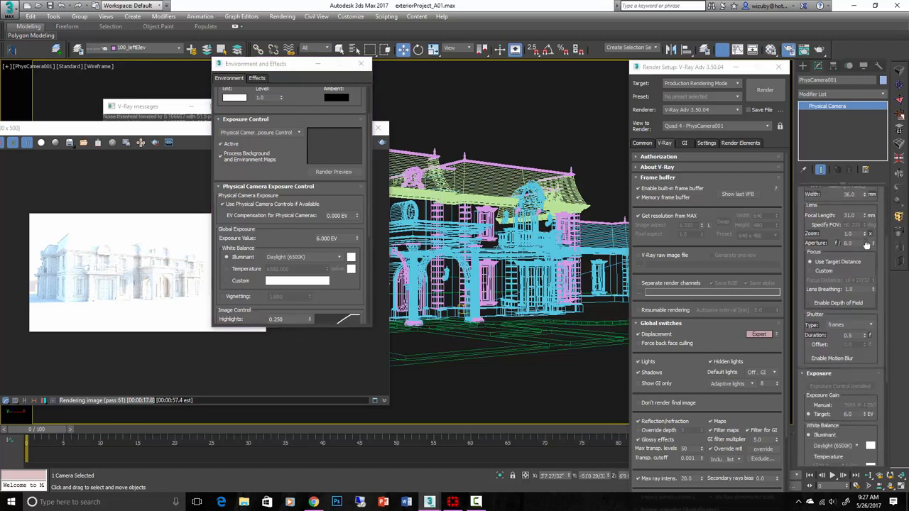
scroll(865, 228, down, 2)
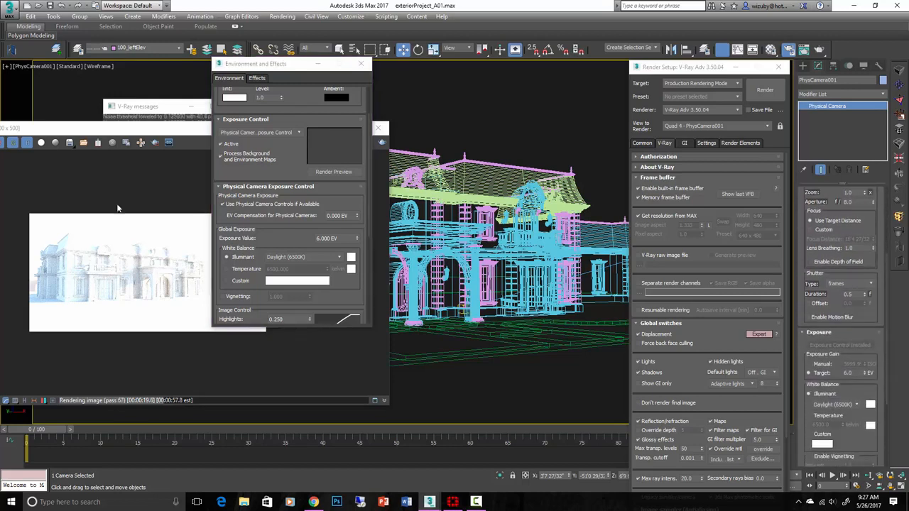
drag(151, 133, 221, 133)
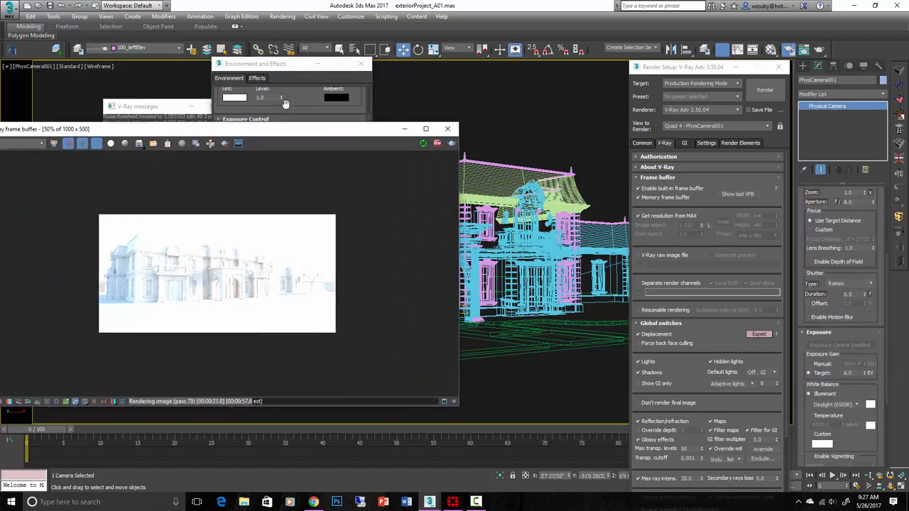
click(353, 64)
click(361, 63)
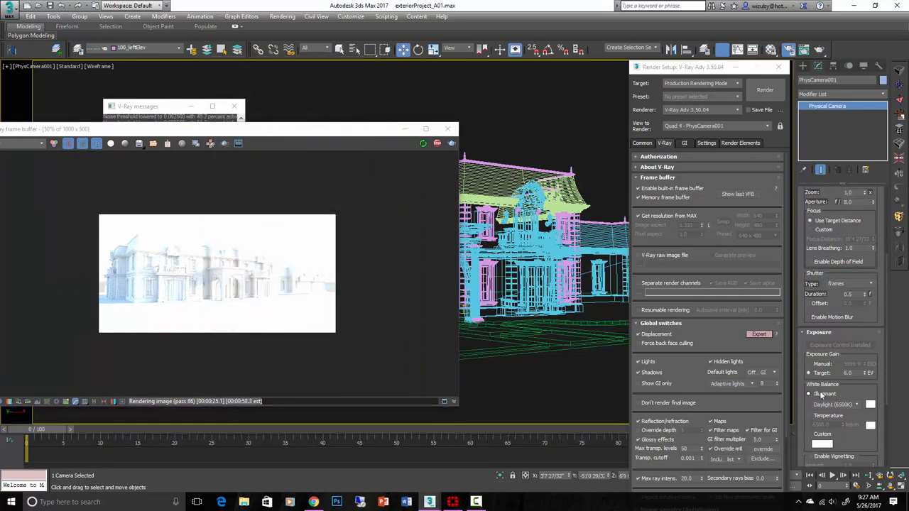
Select the camera of the current view and set its target exposure gain to 8 EV
click(35, 66)
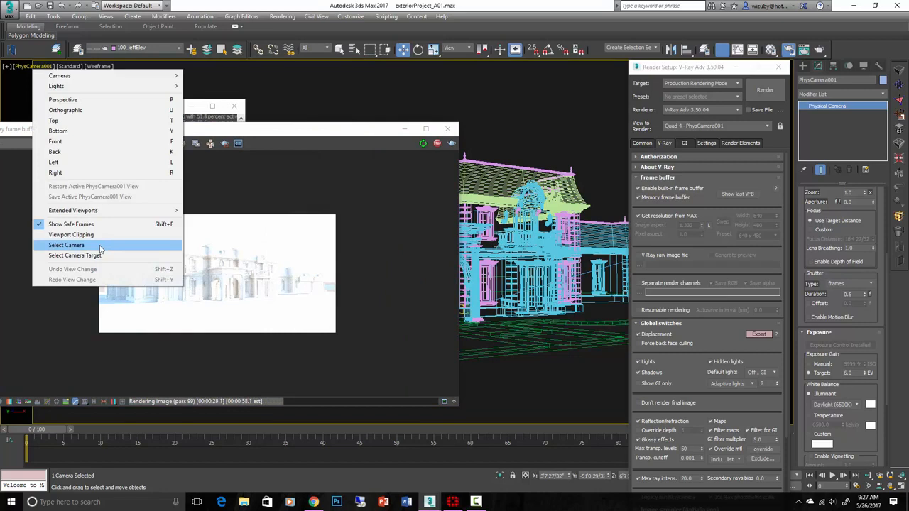
click(104, 247)
scroll(827, 287, down, 2)
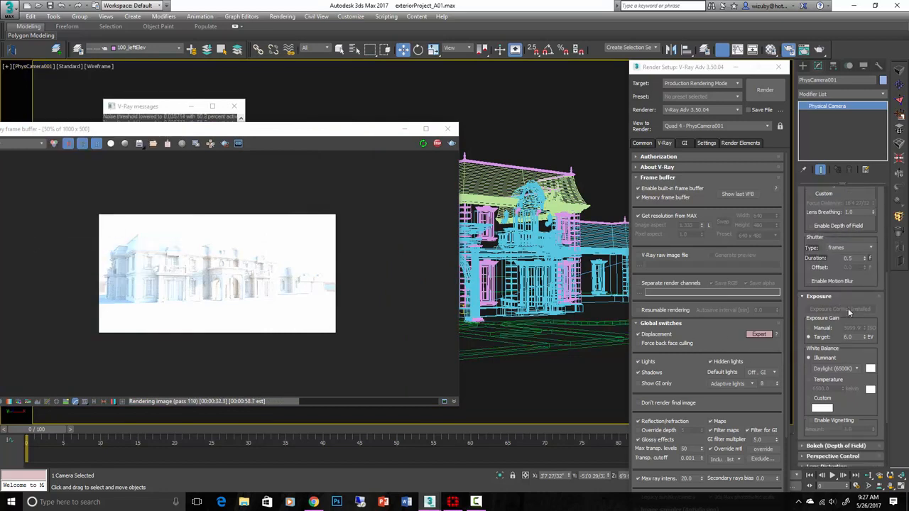
click(803, 299)
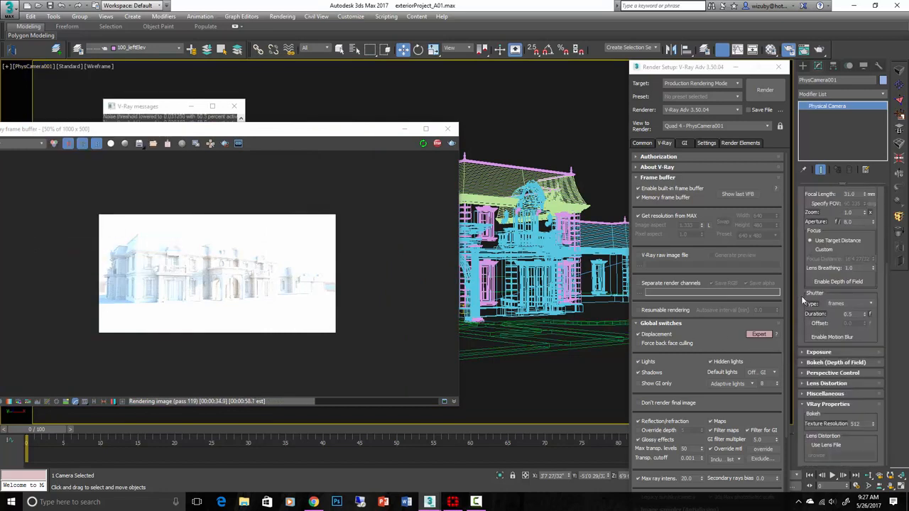
click(804, 355)
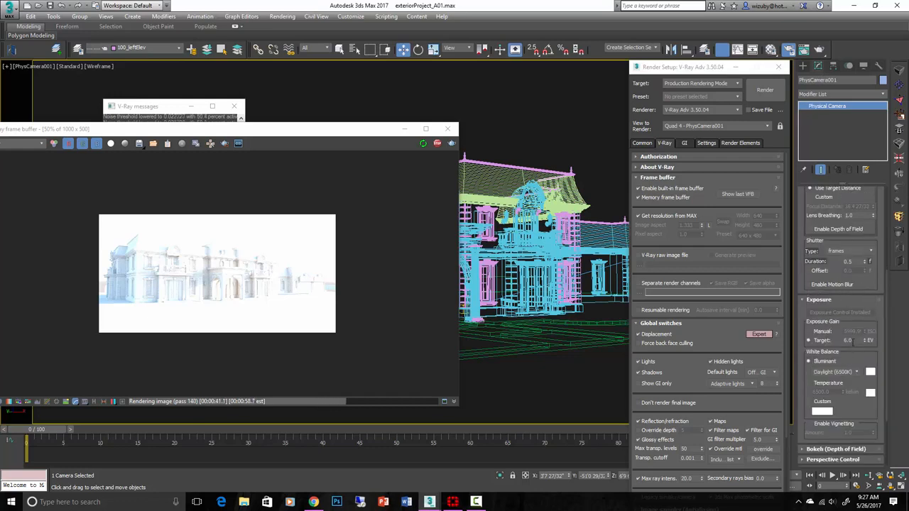
drag(856, 341, 814, 340)
text(8)
key(Return)
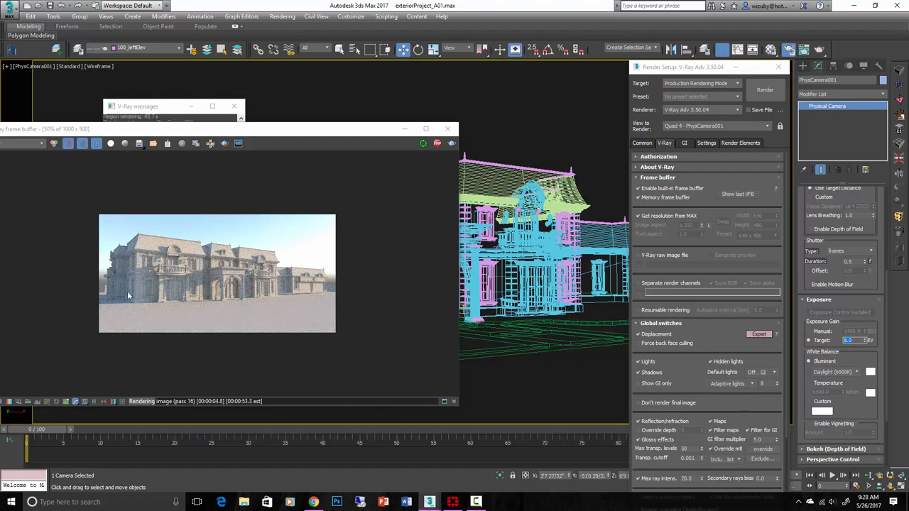
Inspect the interactive render of the mansion at 100% in the frame buffer and return it to 50%
double_click(188, 275)
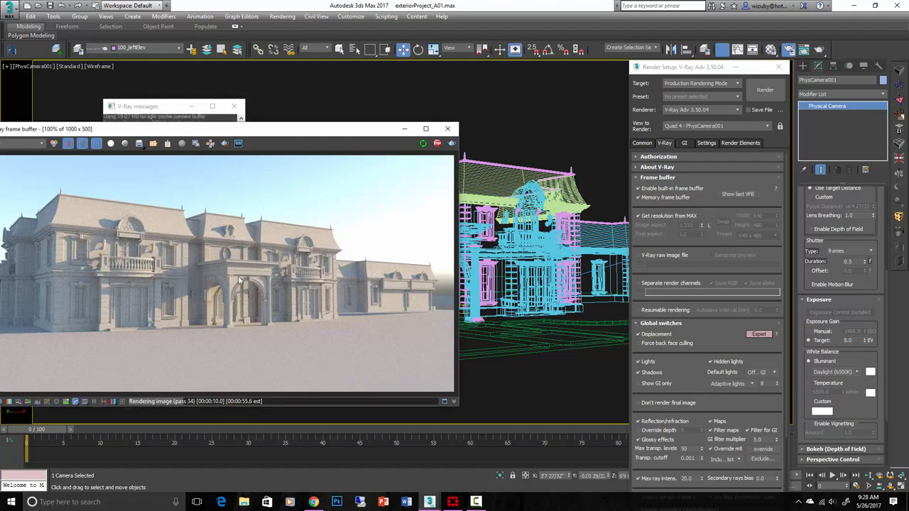
scroll(192, 267, down, 2)
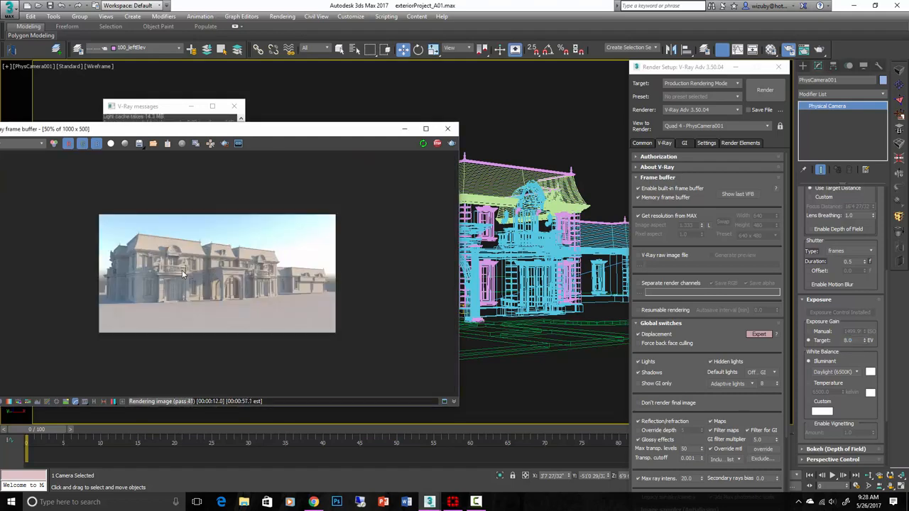
double_click(181, 270)
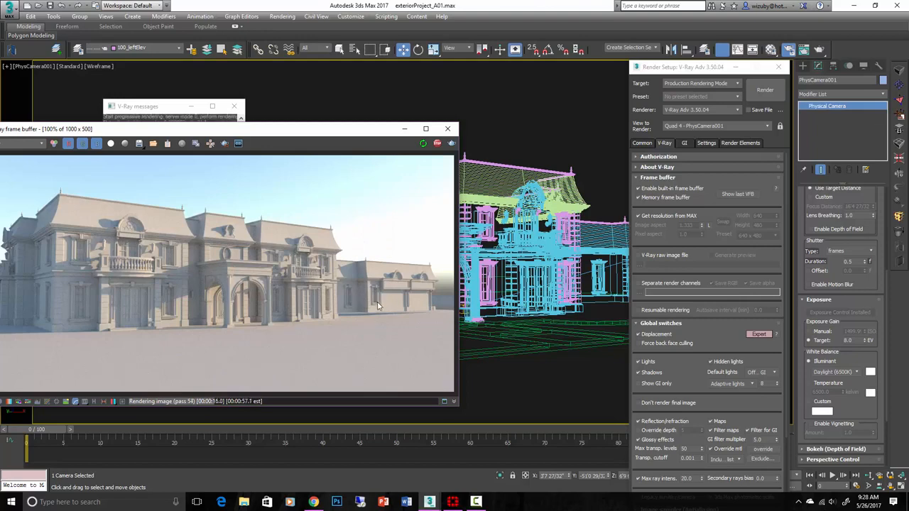
scroll(377, 306, down, 2)
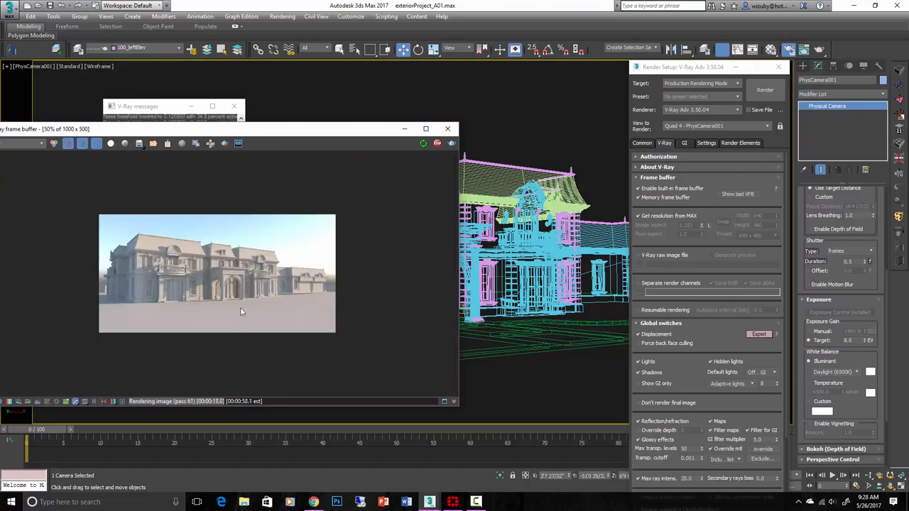